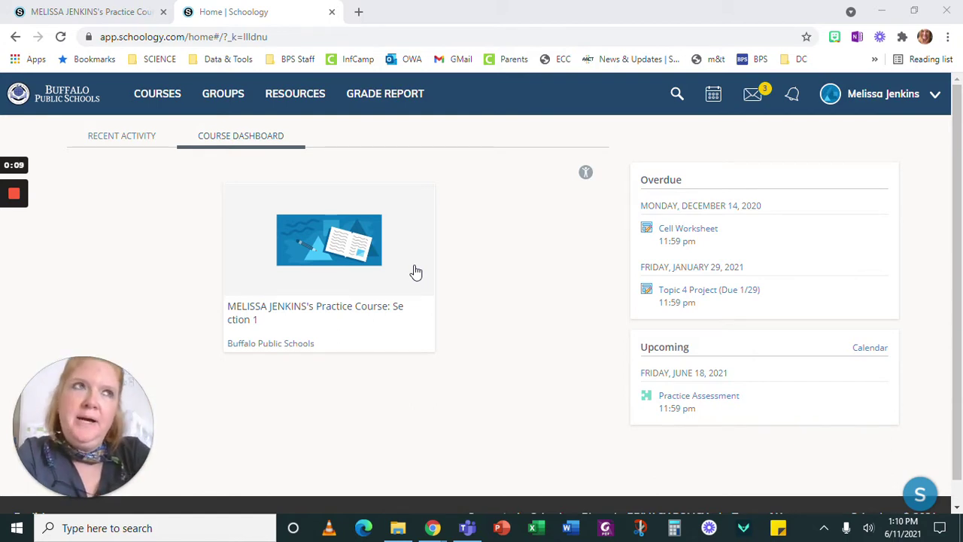
Open the Practice Assessment from Upcoming and review its 48.81/100 grade and remaining attempts.
{"action": "left_click", "coordinate": [688, 398]}
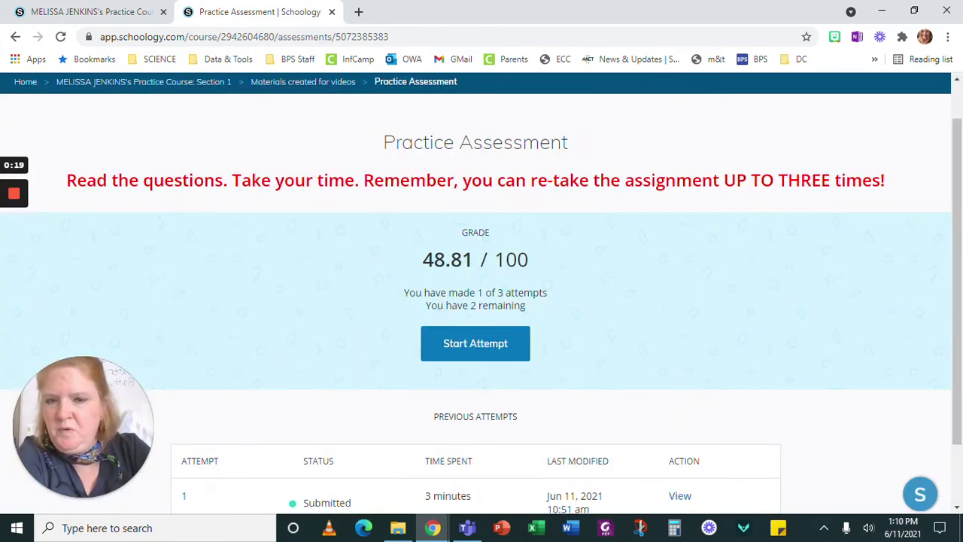
{"action": "scroll", "coordinate": [545, 307], "scroll_direction": "down", "scroll_amount": 2}
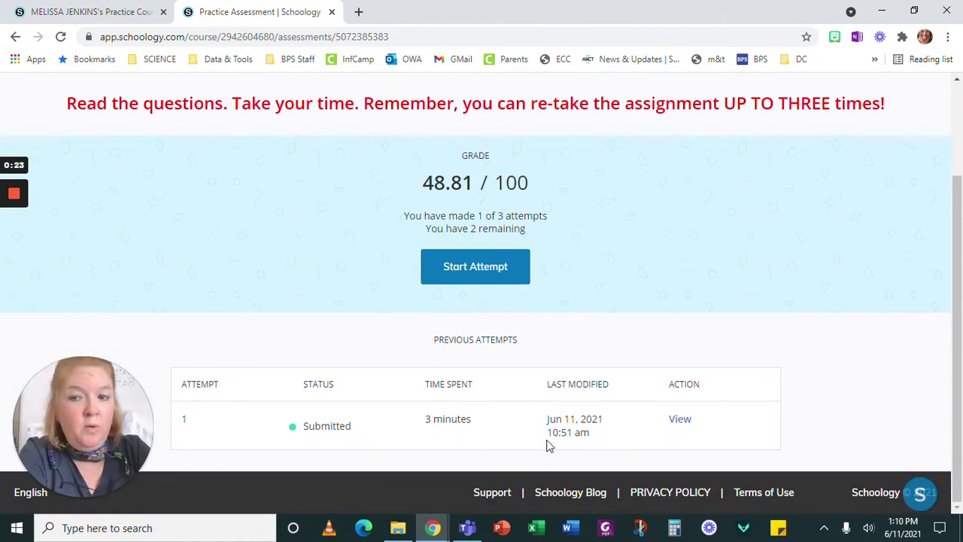
{"action": "scroll", "coordinate": [547, 445], "scroll_direction": "up", "scroll_amount": 1}
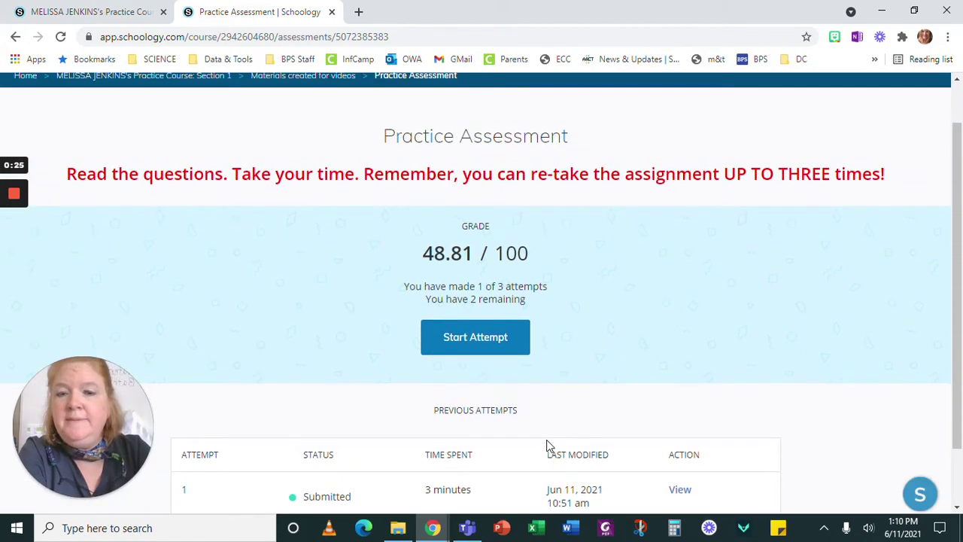
Start a new attempt and preview question 7 and the question 5 skull labelling.
{"action": "left_click", "coordinate": [493, 348]}
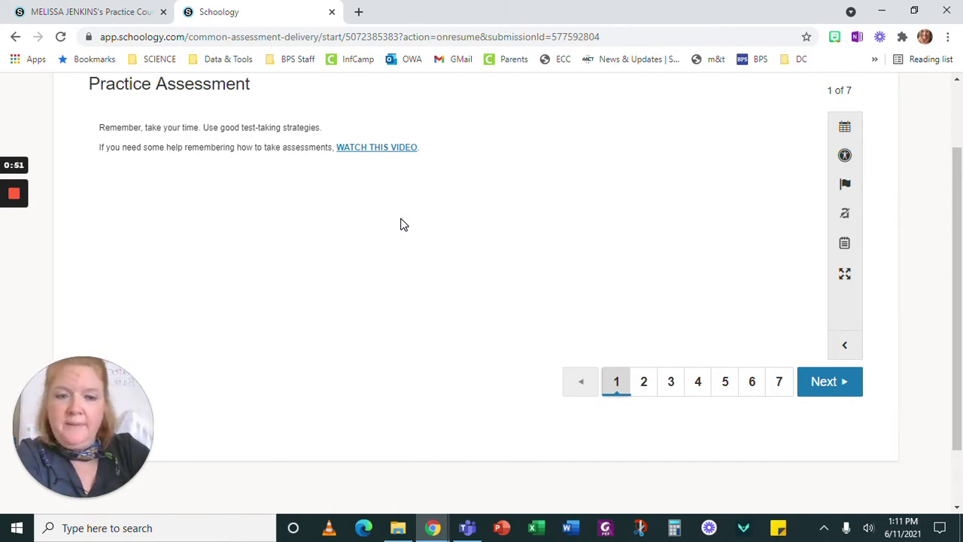
{"action": "left_click", "coordinate": [779, 382]}
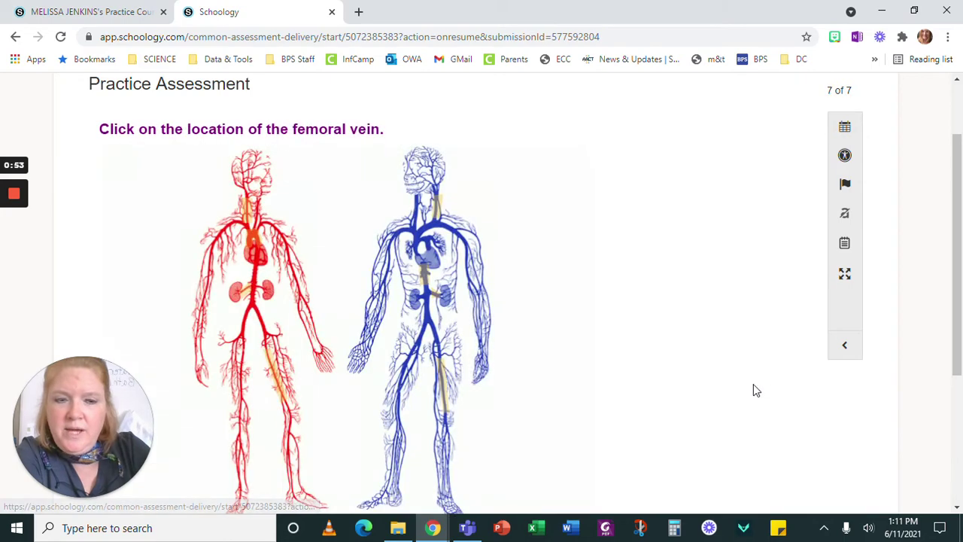
{"action": "scroll", "coordinate": [720, 387], "scroll_direction": "down", "scroll_amount": 4}
{"action": "left_click", "coordinate": [709, 338]}
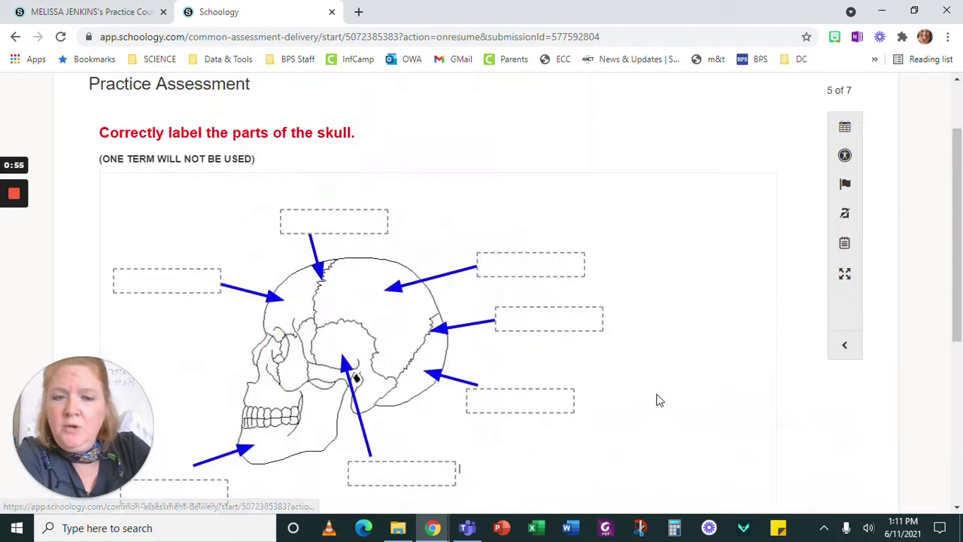
{"action": "scroll", "coordinate": [680, 343], "scroll_direction": "down", "scroll_amount": 1}
{"action": "scroll", "coordinate": [677, 362], "scroll_direction": "down", "scroll_amount": 3}
Return to the introductory first page and follow the WATCH THIS VIDEO help link.
{"action": "left_click", "coordinate": [617, 451]}
{"action": "scroll", "coordinate": [338, 139], "scroll_direction": "down", "scroll_amount": 1}
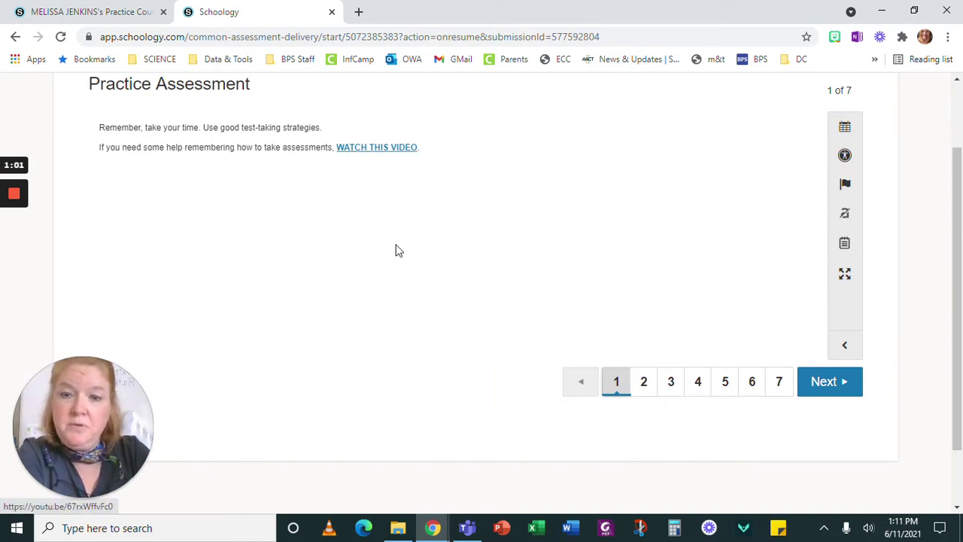
{"action": "left_click", "coordinate": [360, 158]}
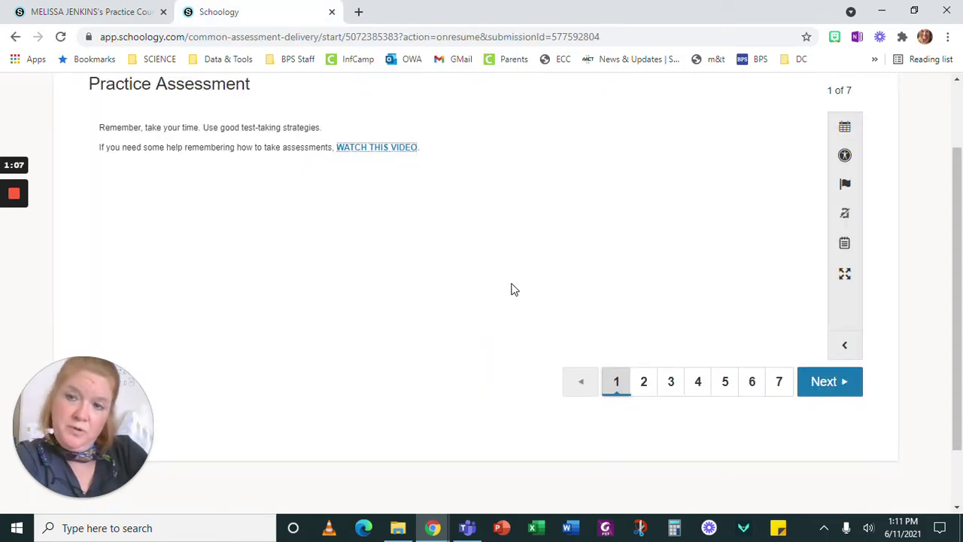
Answer the brainstem question with only temporal lobe and pons ticked.
{"action": "left_click", "coordinate": [852, 390]}
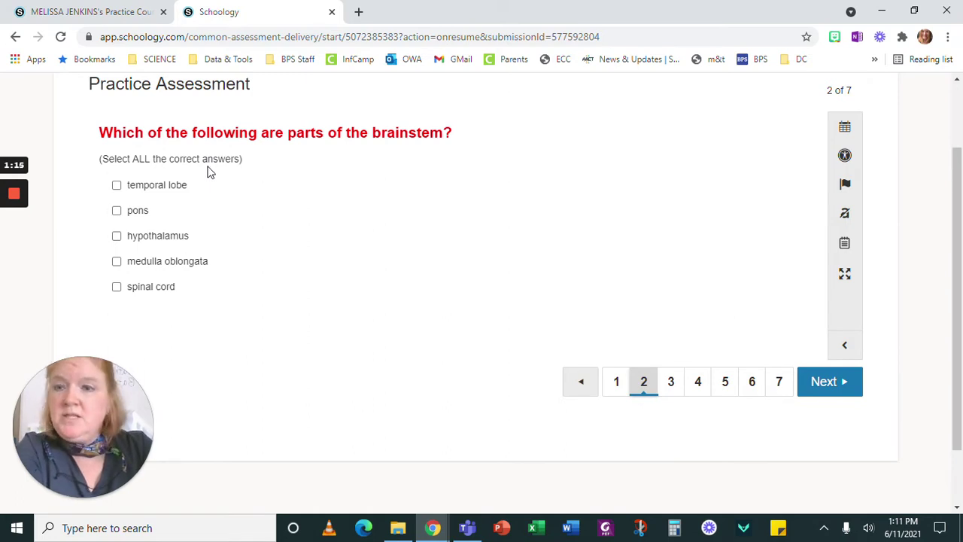
{"action": "left_click", "coordinate": [117, 185]}
{"action": "left_click", "coordinate": [117, 211]}
{"action": "left_click", "coordinate": [117, 235]}
{"action": "left_click", "coordinate": [117, 261]}
{"action": "left_click", "coordinate": [117, 286]}
{"action": "left_click", "coordinate": [117, 287]}
{"action": "left_click", "coordinate": [116, 261]}
{"action": "left_click", "coordinate": [117, 235]}
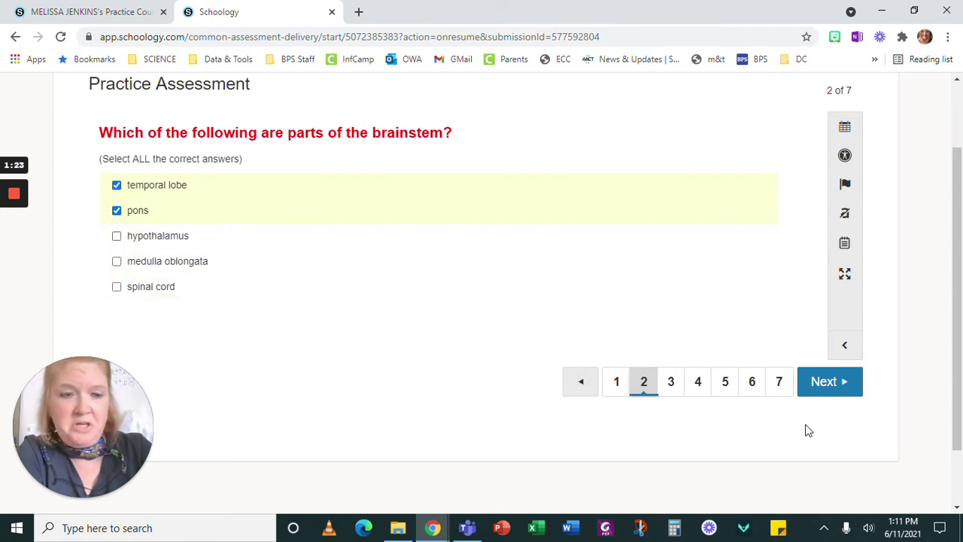
Choose 2 lobes and 5 hemispheres, then answer True to the thick skin statement.
{"action": "left_click", "coordinate": [815, 386]}
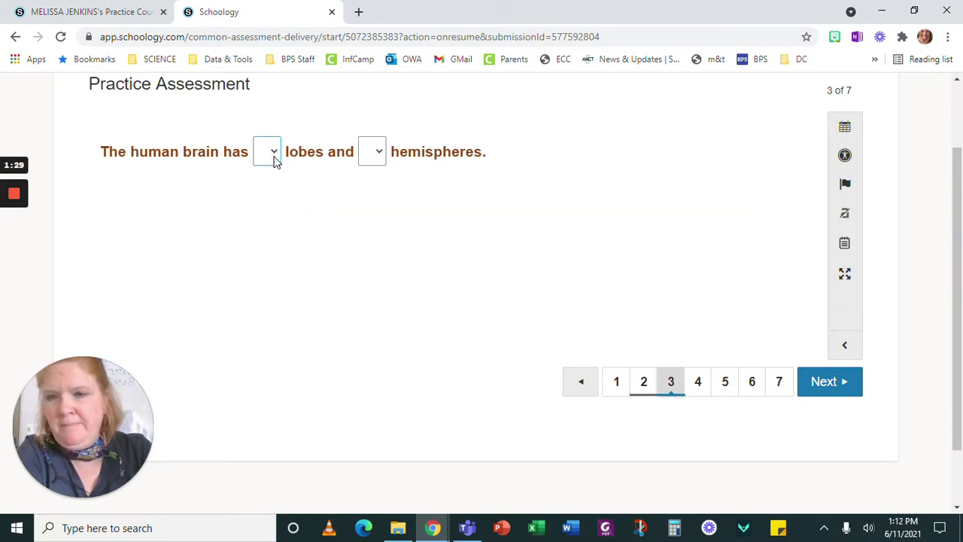
{"action": "left_click", "coordinate": [275, 161]}
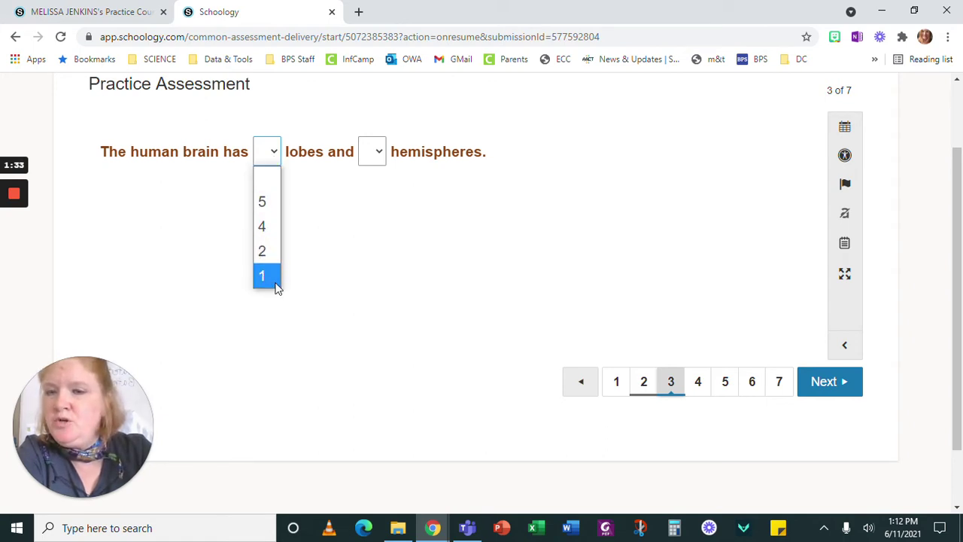
{"action": "left_click", "coordinate": [275, 251]}
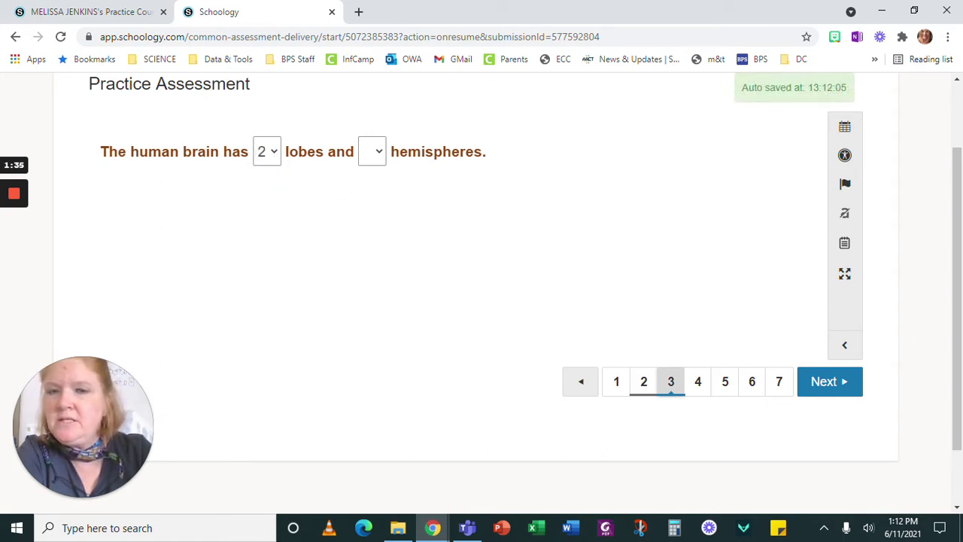
{"action": "left_click", "coordinate": [376, 158]}
{"action": "left_click", "coordinate": [380, 199]}
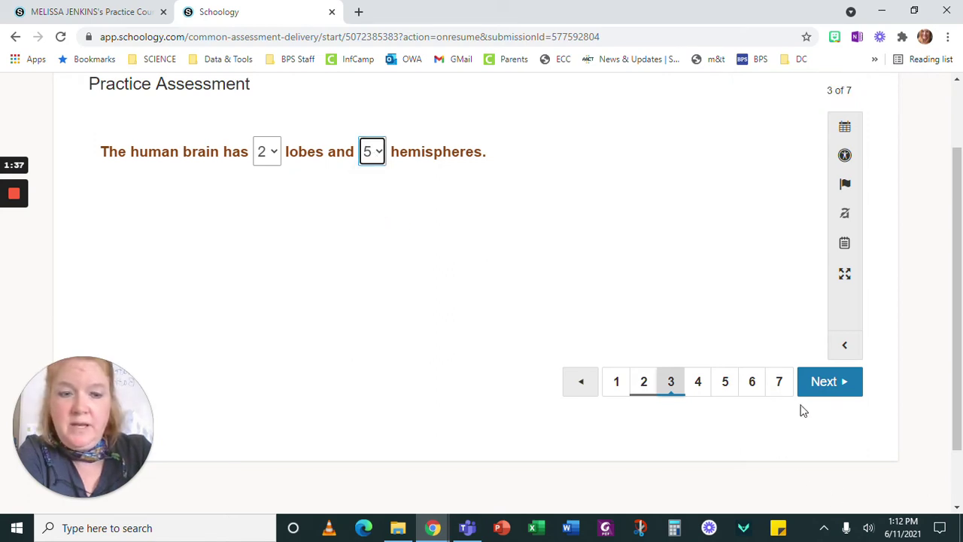
{"action": "left_click", "coordinate": [821, 387]}
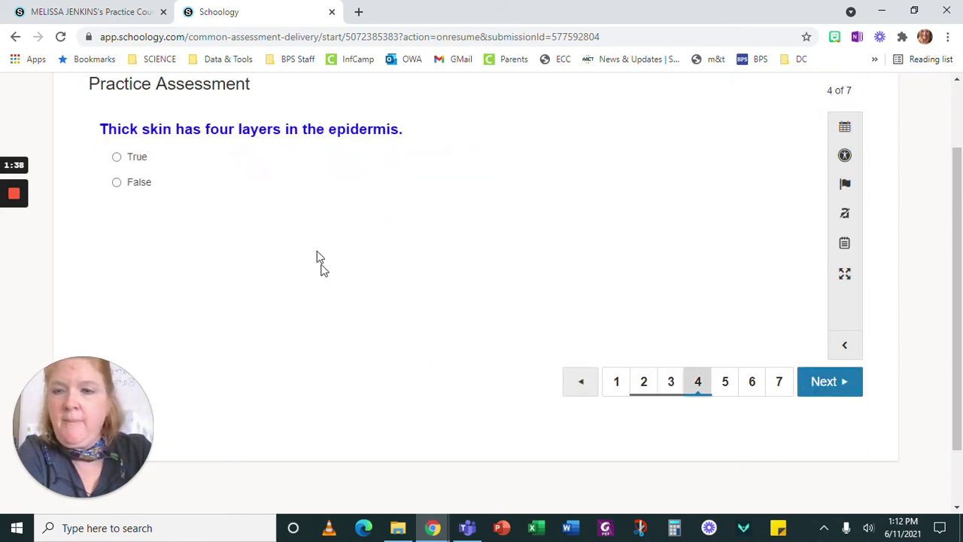
{"action": "left_click", "coordinate": [120, 161]}
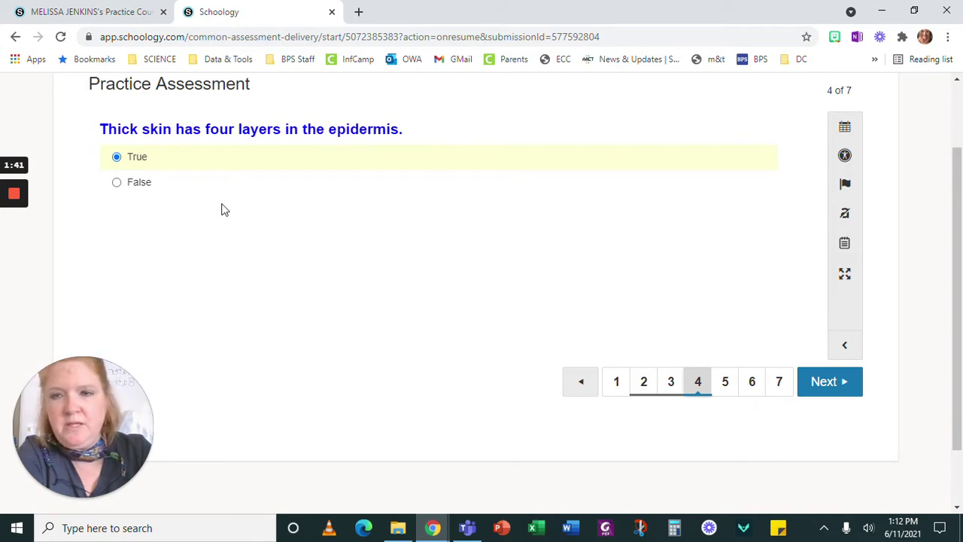
Label the skull's back occipital bone and lower jaw mandible, then go to question 6.
{"action": "left_click", "coordinate": [814, 386]}
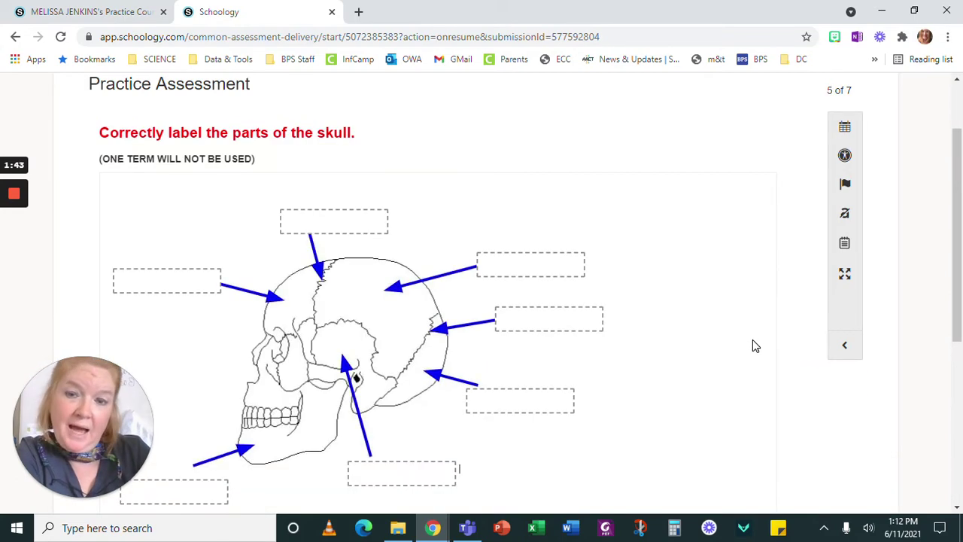
{"action": "scroll", "coordinate": [611, 309], "scroll_direction": "down", "scroll_amount": 3}
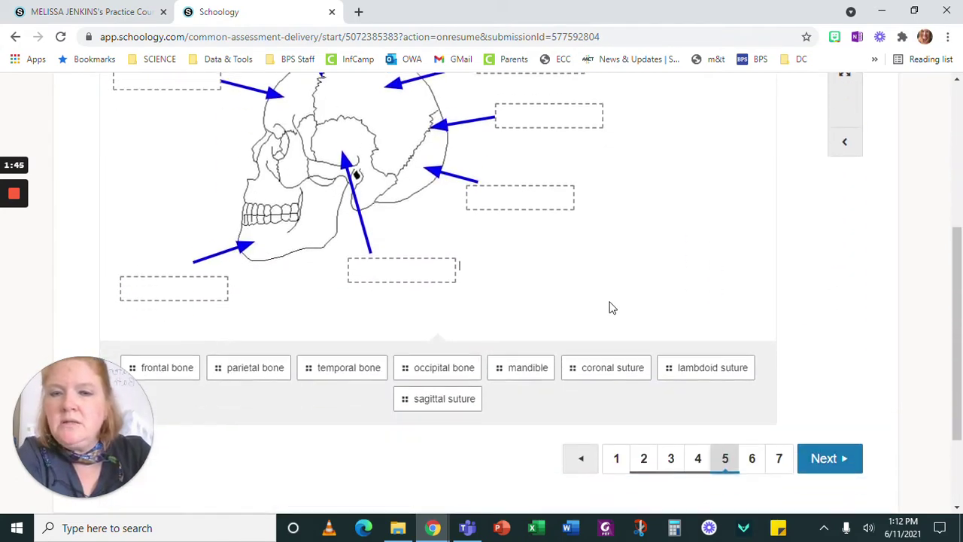
{"action": "scroll", "coordinate": [606, 296], "scroll_direction": "up", "scroll_amount": 4}
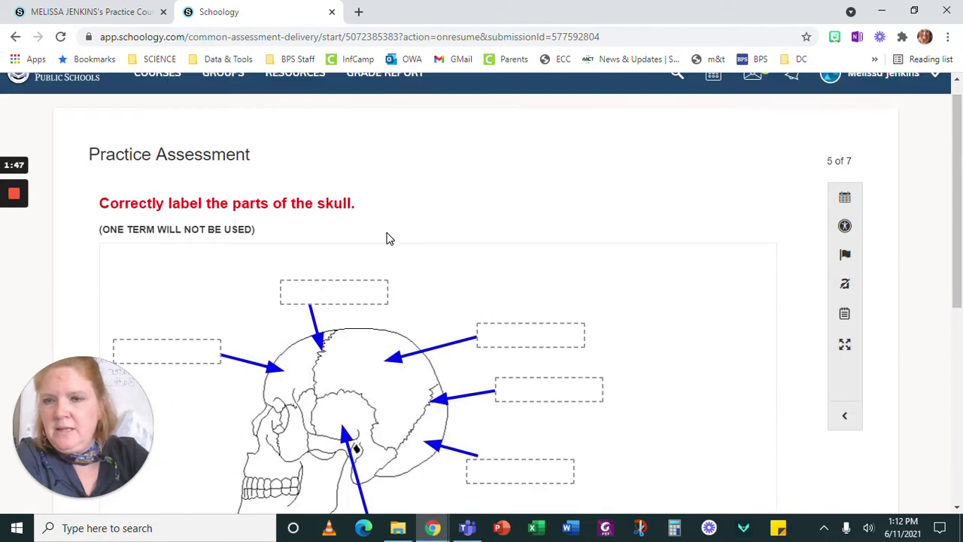
{"action": "scroll", "coordinate": [387, 237], "scroll_direction": "down", "scroll_amount": 3}
{"action": "scroll", "coordinate": [679, 338], "scroll_direction": "down", "scroll_amount": 1}
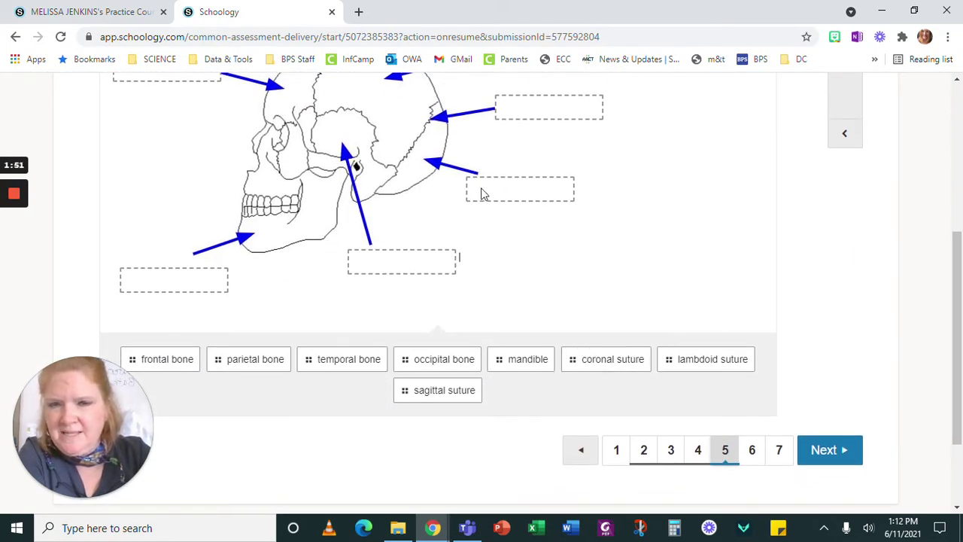
{"action": "left_click_drag", "start_coordinate": [445, 359], "coordinate": [512, 187]}
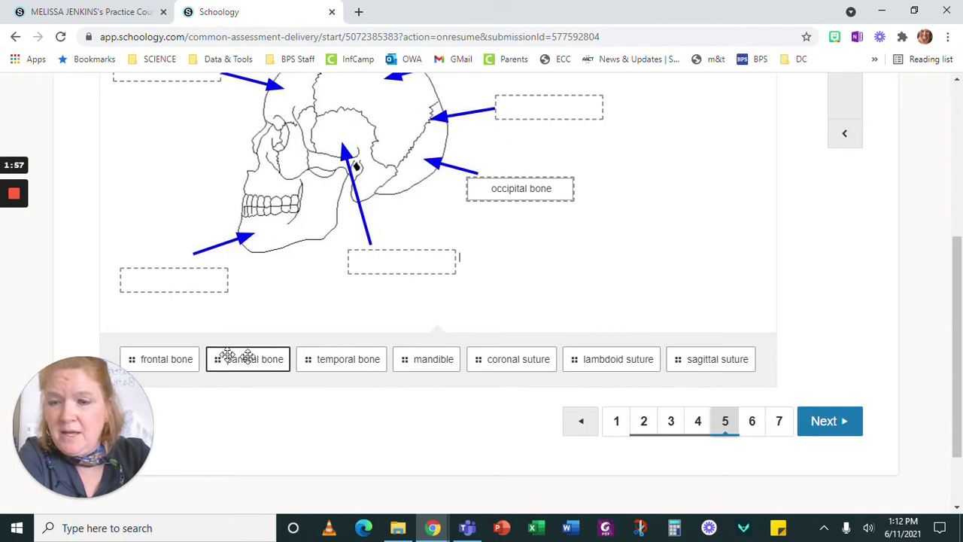
{"action": "left_click_drag", "start_coordinate": [264, 366], "coordinate": [203, 297]}
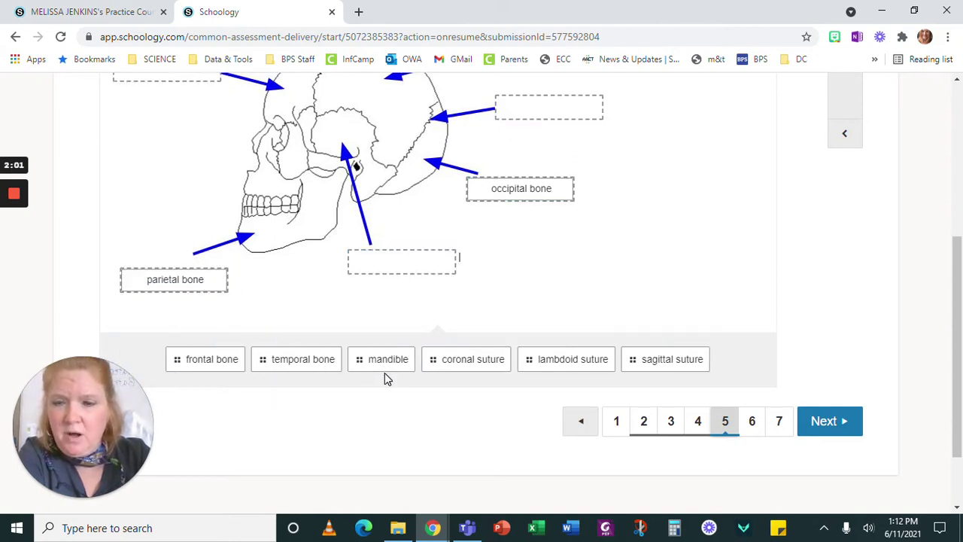
{"action": "left_click_drag", "start_coordinate": [384, 364], "coordinate": [194, 287]}
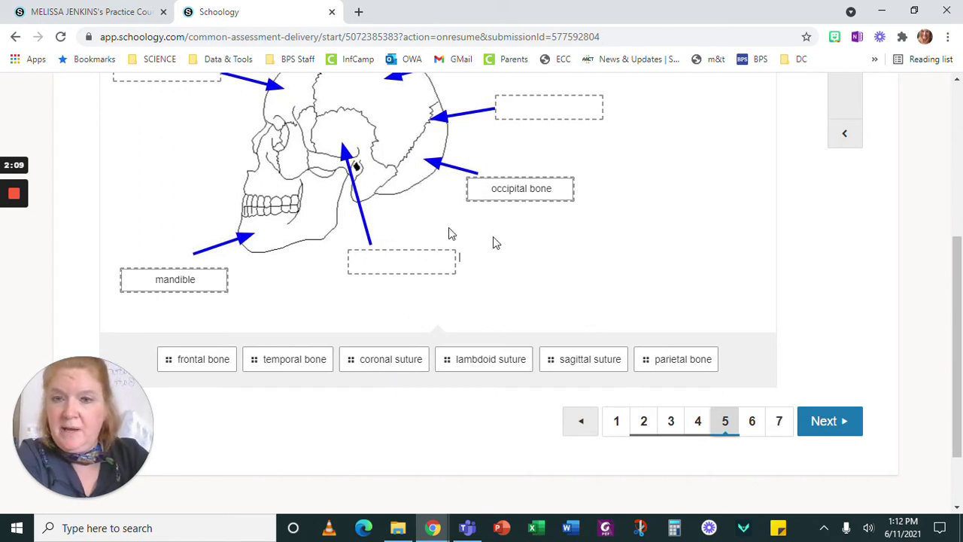
{"action": "left_click", "coordinate": [822, 424]}
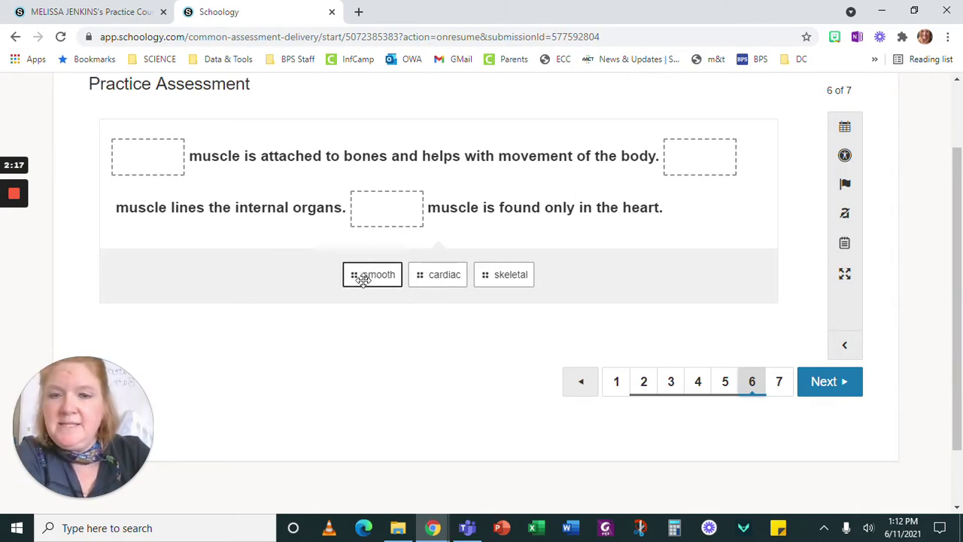
Fill the muscle blanks with cardiac, skeletal and smooth, then advance to question 7.
{"action": "left_click_drag", "start_coordinate": [440, 276], "coordinate": [388, 211]}
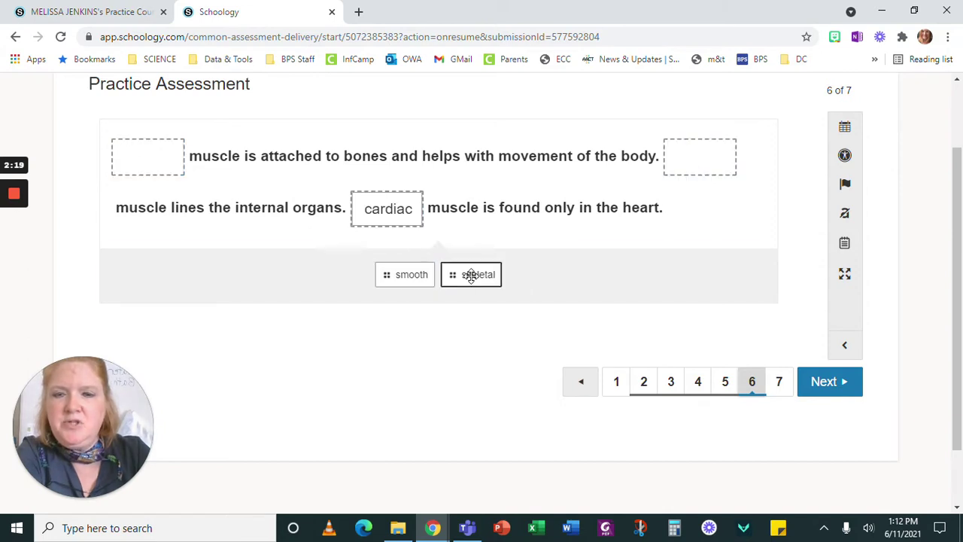
{"action": "left_click_drag", "start_coordinate": [468, 273], "coordinate": [154, 158]}
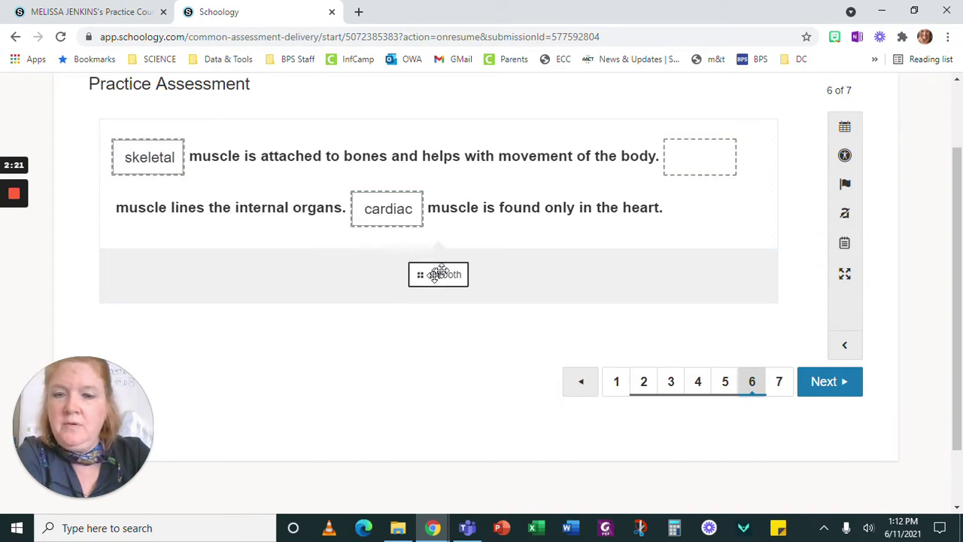
{"action": "left_click_drag", "start_coordinate": [455, 264], "coordinate": [688, 157]}
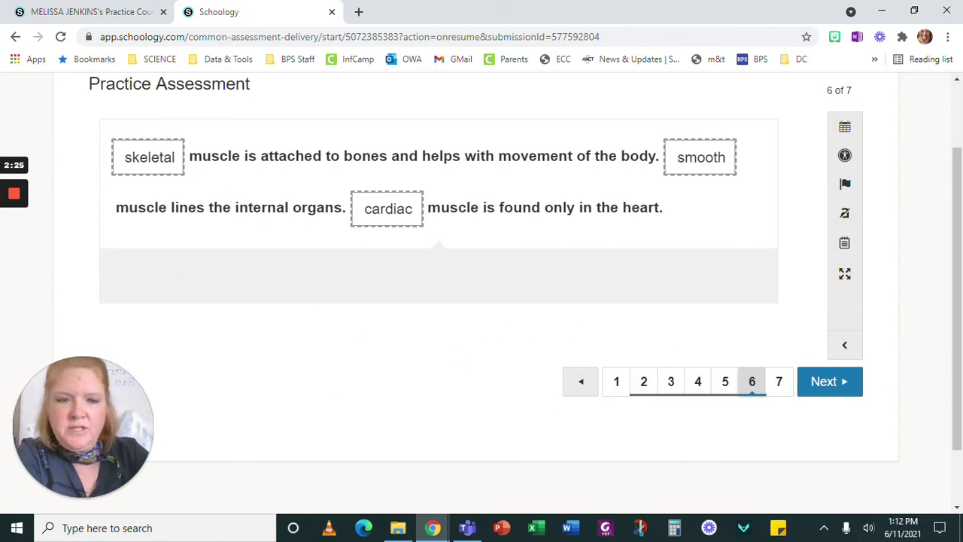
{"action": "left_click", "coordinate": [848, 385]}
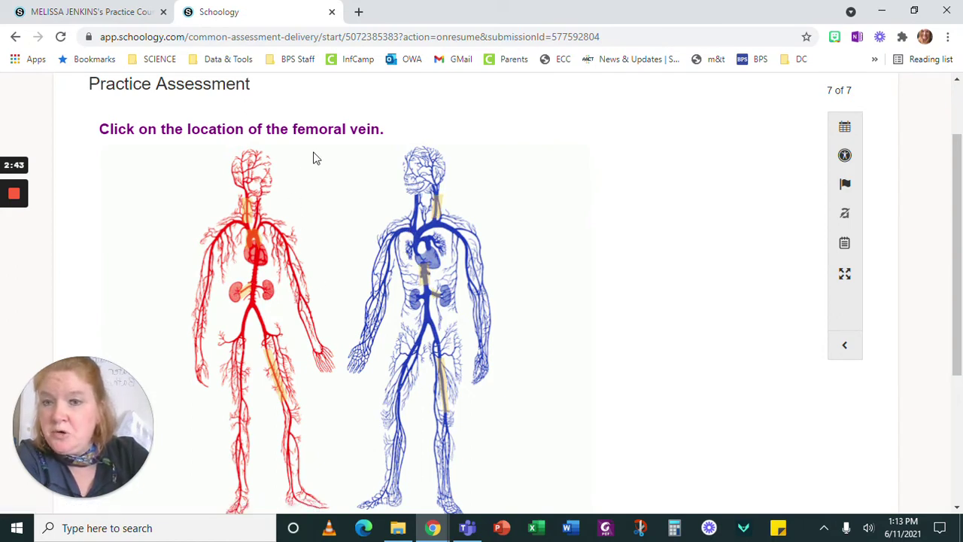
Mark the femoral vein on the blue figure's thigh and open the question review.
{"action": "left_click", "coordinate": [450, 393]}
{"action": "scroll", "coordinate": [760, 404], "scroll_direction": "down", "scroll_amount": 2}
{"action": "left_click", "coordinate": [827, 429]}
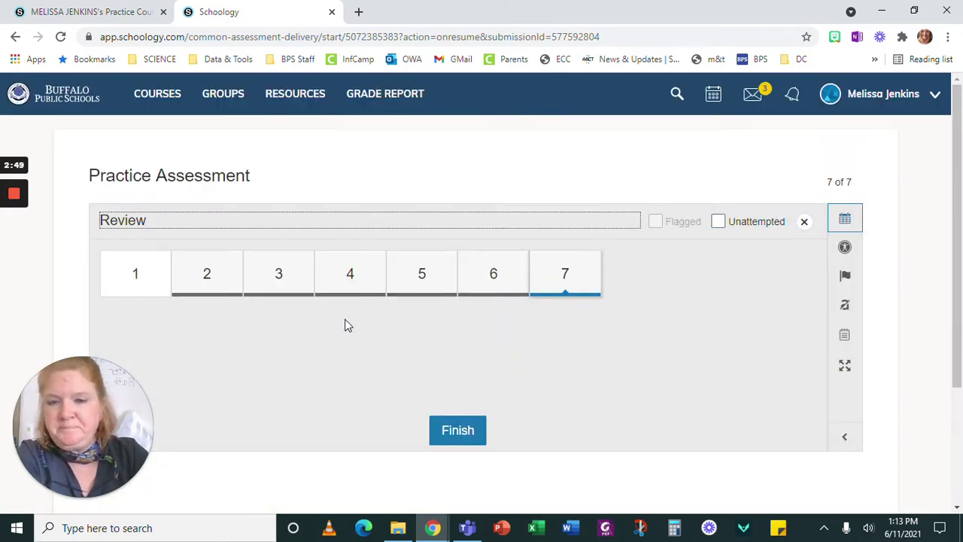
Finish and confirm submitting the attempt, then scroll to the Previous Attempts table.
{"action": "left_click", "coordinate": [720, 225]}
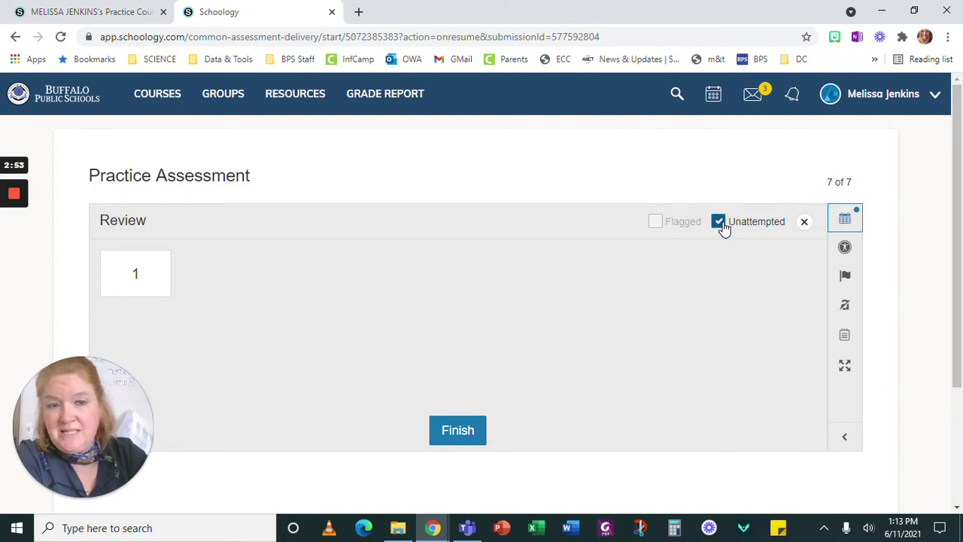
{"action": "left_click", "coordinate": [720, 224]}
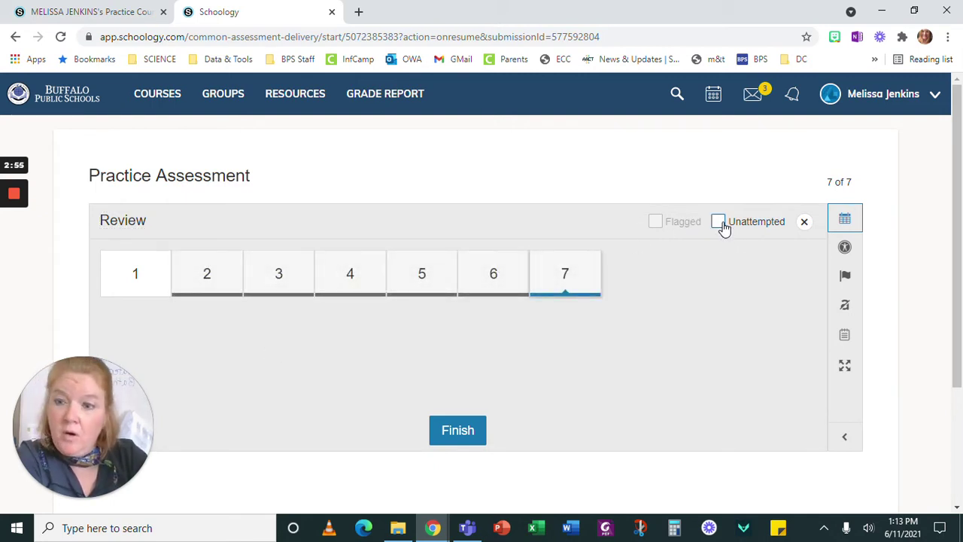
{"action": "left_click", "coordinate": [443, 444]}
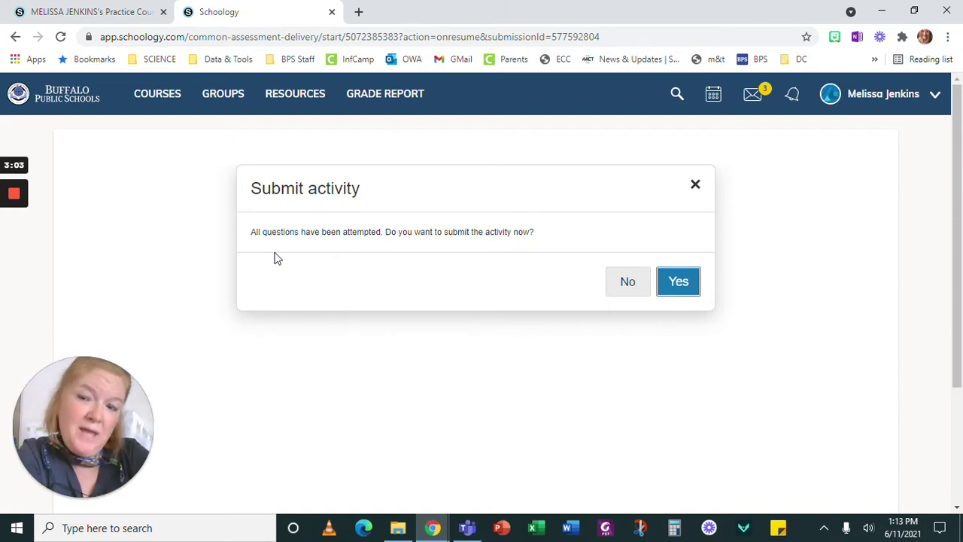
{"action": "left_click", "coordinate": [676, 280]}
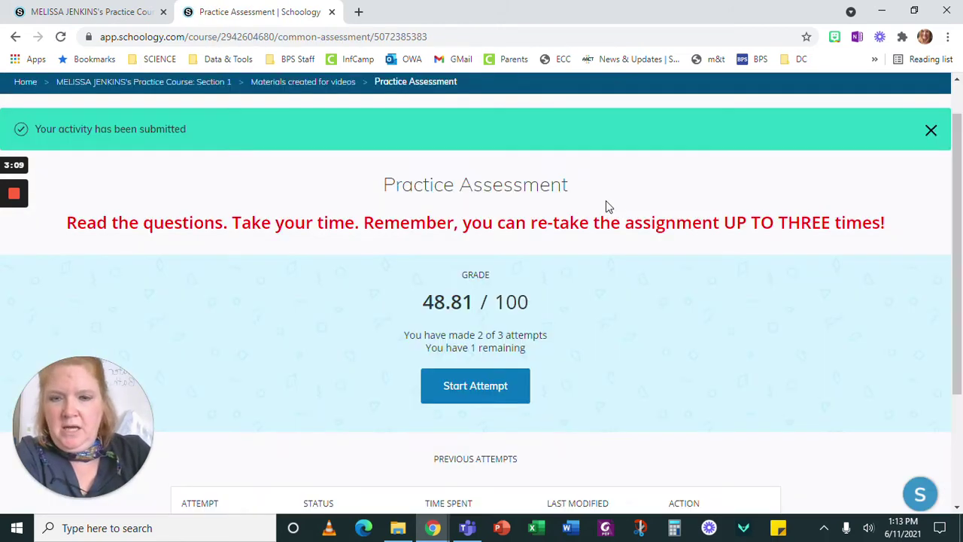
{"action": "scroll", "coordinate": [495, 249], "scroll_direction": "down", "scroll_amount": 4}
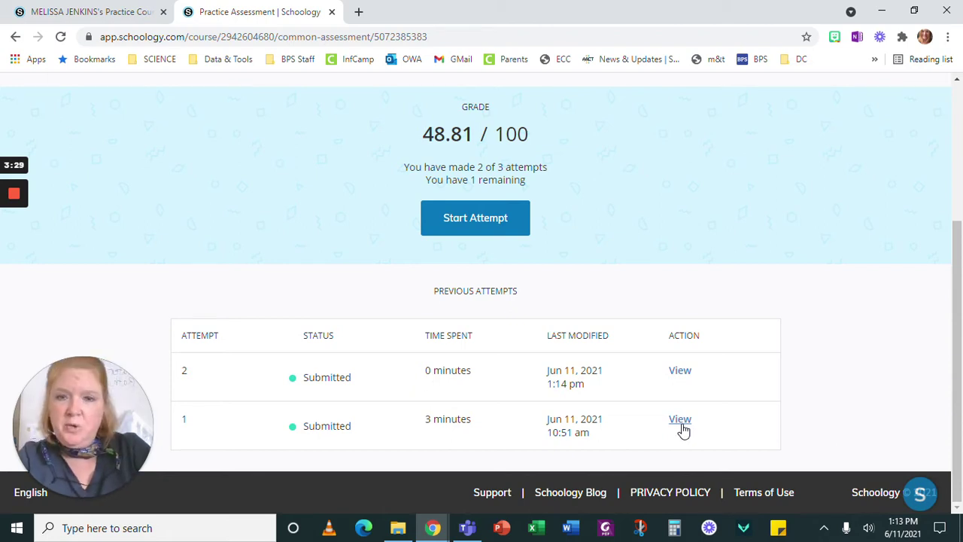
{"action": "right_click", "coordinate": [680, 430]}
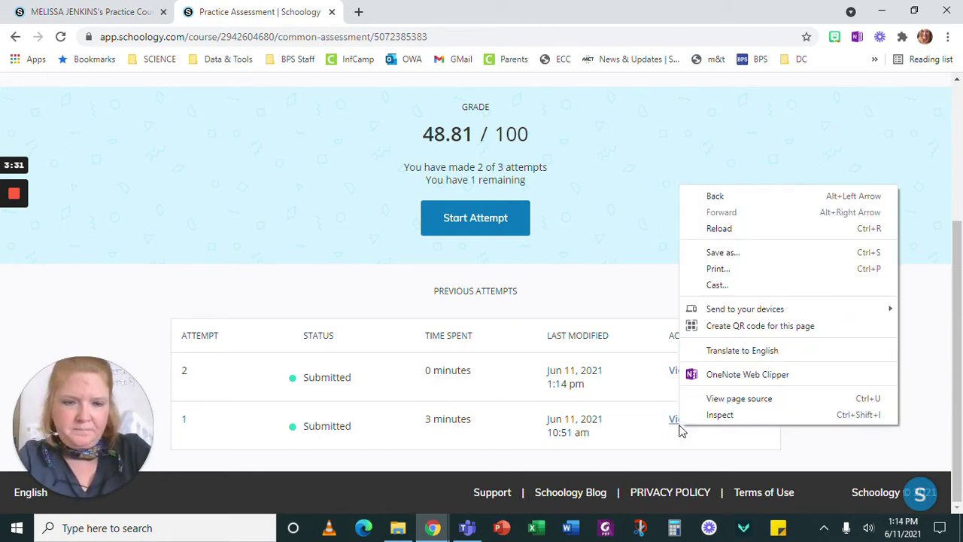
Open Attempt 1's results (2.928571 / 6) and read through each question's score and teacher comments.
{"action": "left_click", "coordinate": [680, 430]}
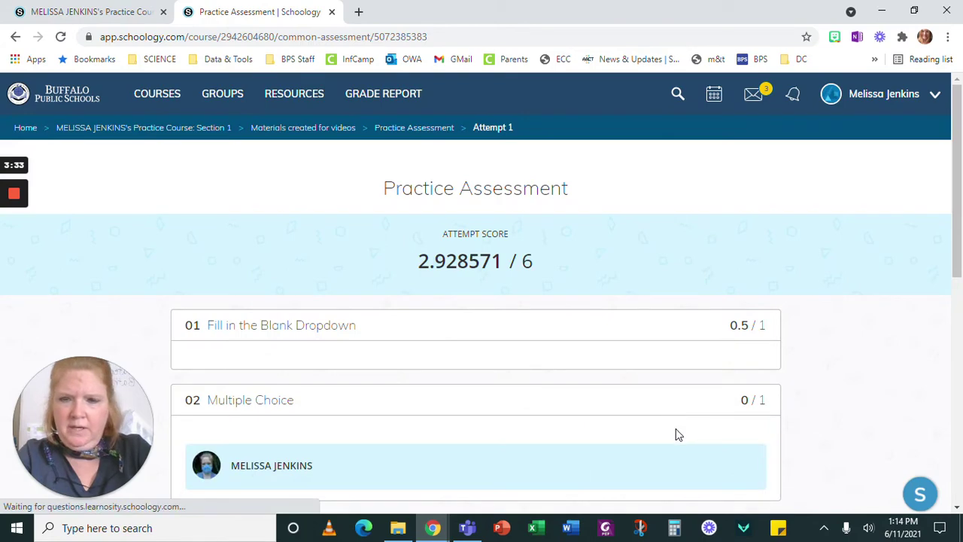
{"action": "scroll", "coordinate": [661, 343], "scroll_direction": "down", "scroll_amount": 1}
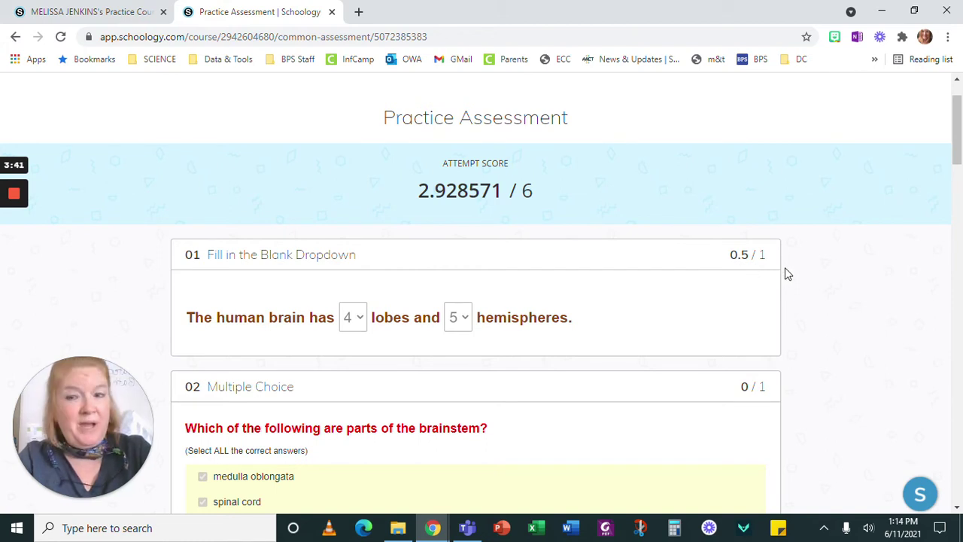
{"action": "scroll", "coordinate": [587, 338], "scroll_direction": "down", "scroll_amount": 1}
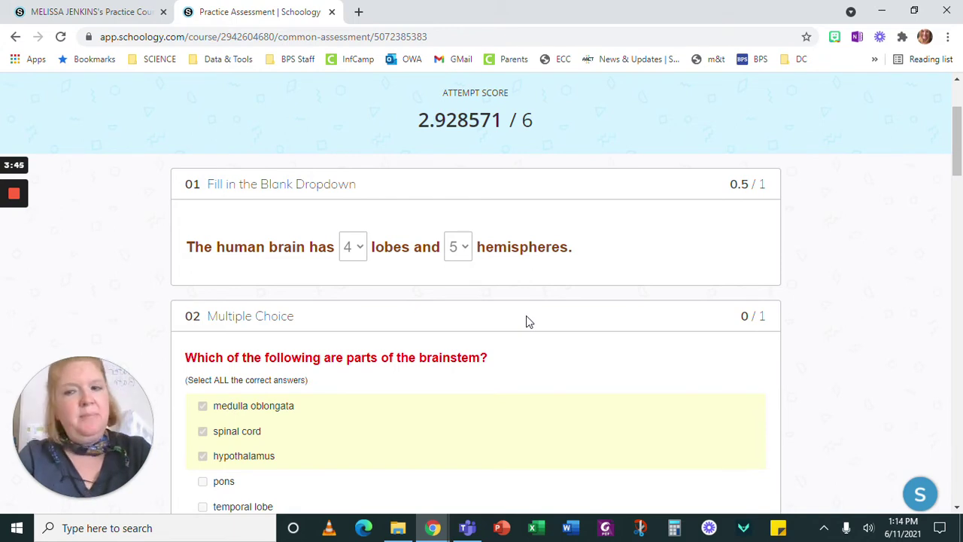
{"action": "scroll", "coordinate": [527, 321], "scroll_direction": "down", "scroll_amount": 1}
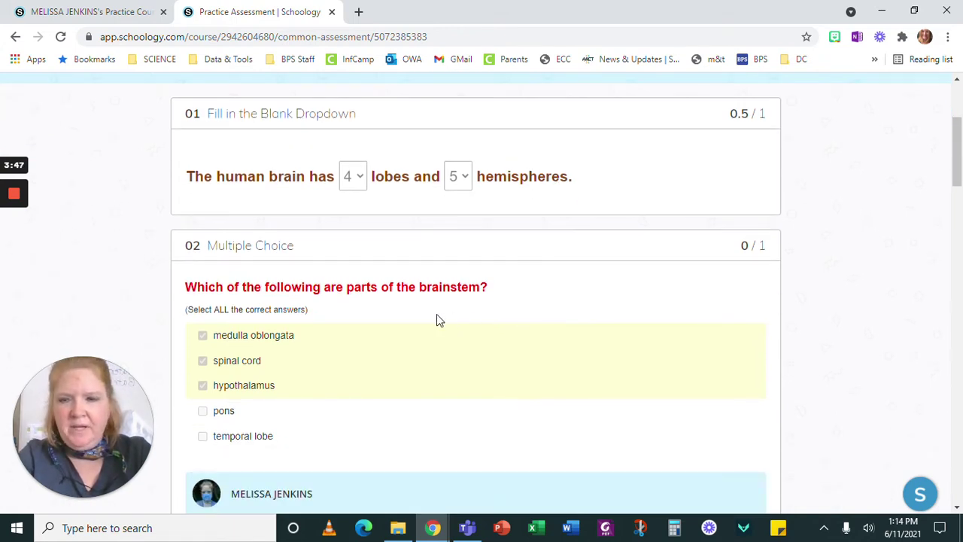
{"action": "scroll", "coordinate": [444, 282], "scroll_direction": "down", "scroll_amount": 2}
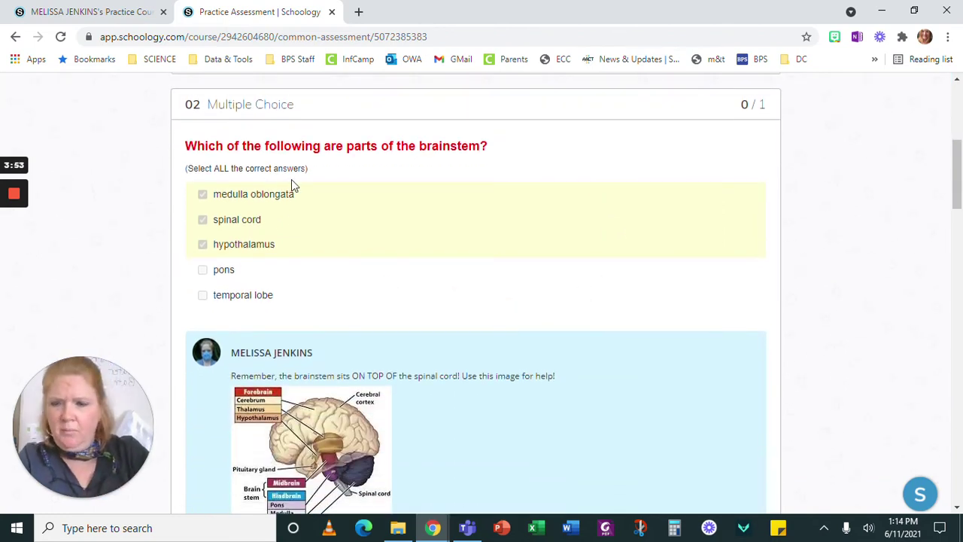
{"action": "scroll", "coordinate": [354, 260], "scroll_direction": "down", "scroll_amount": 1}
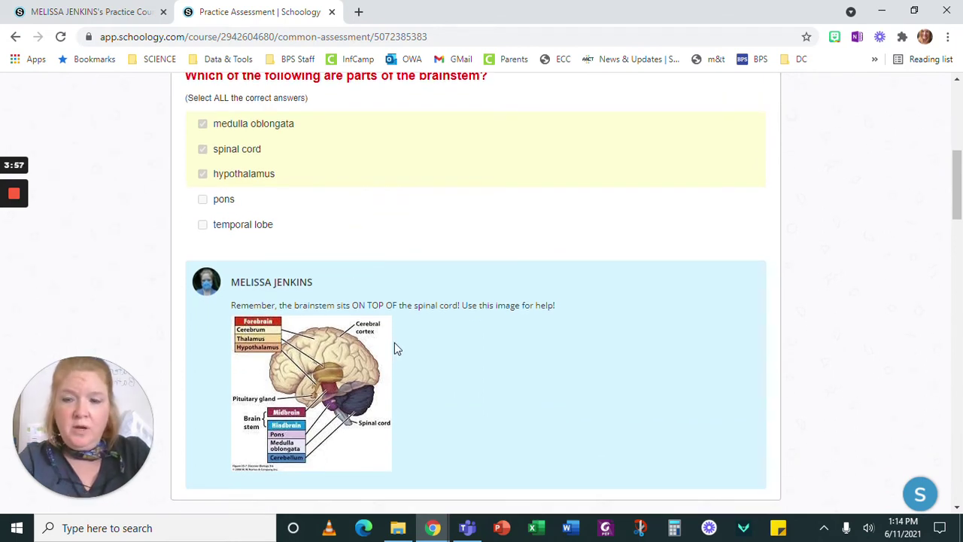
{"action": "scroll", "coordinate": [395, 343], "scroll_direction": "down", "scroll_amount": 1}
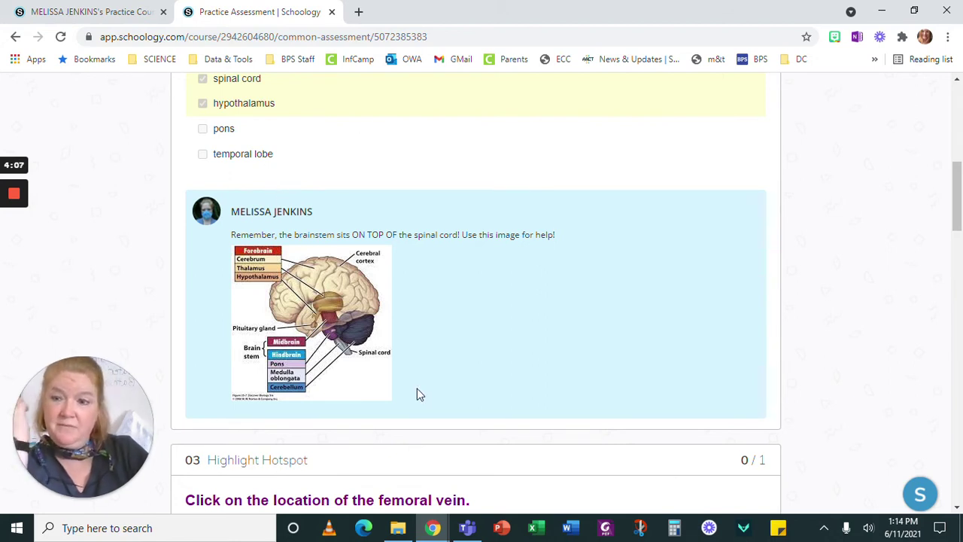
{"action": "scroll", "coordinate": [427, 353], "scroll_direction": "down", "scroll_amount": 3}
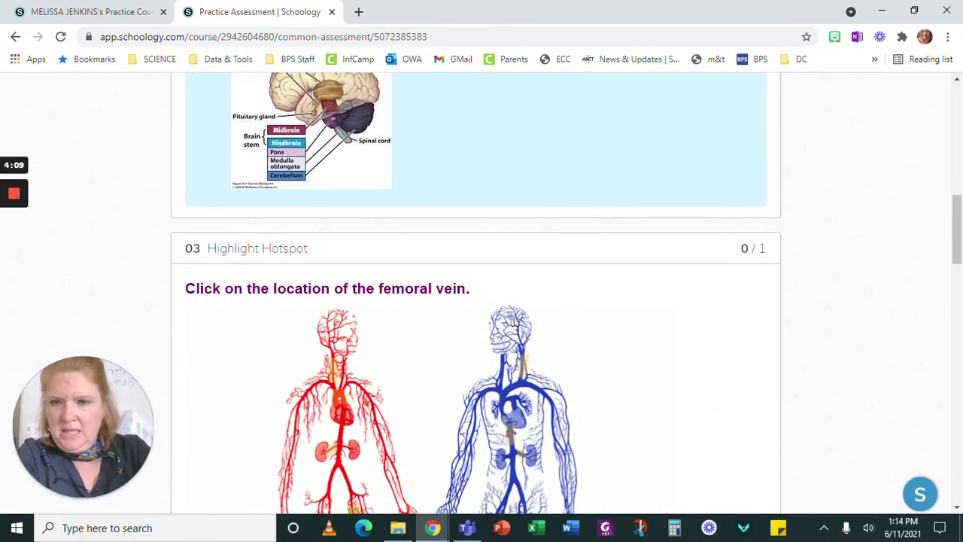
{"action": "scroll", "coordinate": [384, 303], "scroll_direction": "down", "scroll_amount": 2}
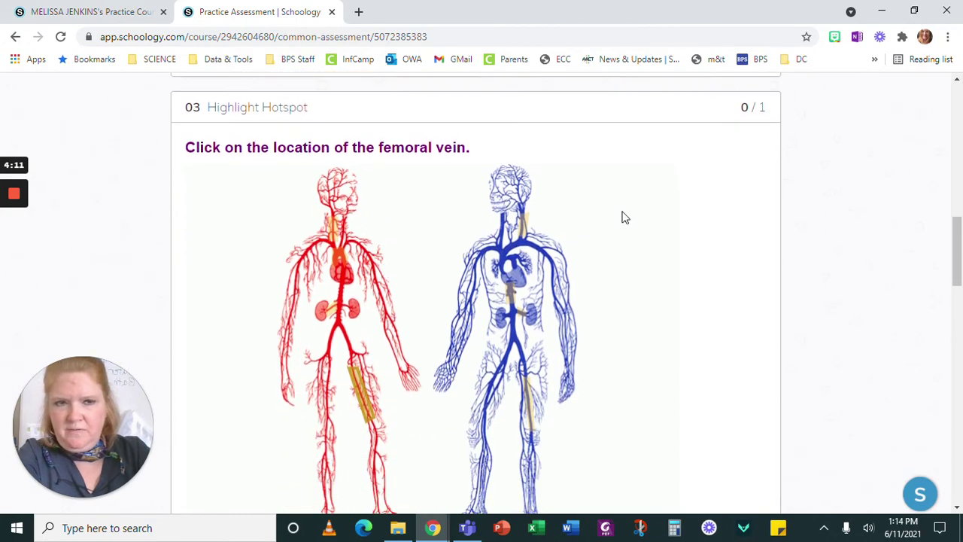
{"action": "scroll", "coordinate": [694, 190], "scroll_direction": "down", "scroll_amount": 4}
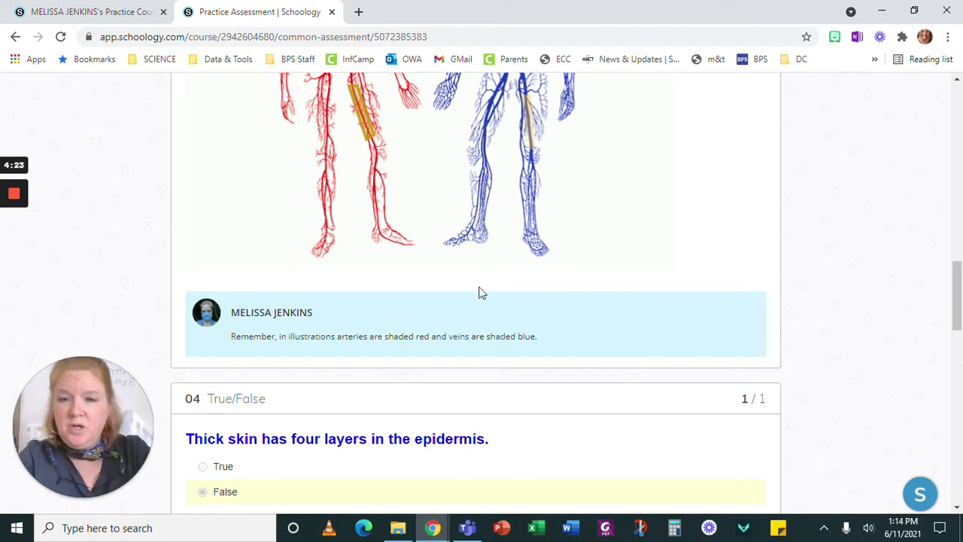
{"action": "scroll", "coordinate": [552, 291], "scroll_direction": "down", "scroll_amount": 4}
{"action": "scroll", "coordinate": [505, 266], "scroll_direction": "down", "scroll_amount": 4}
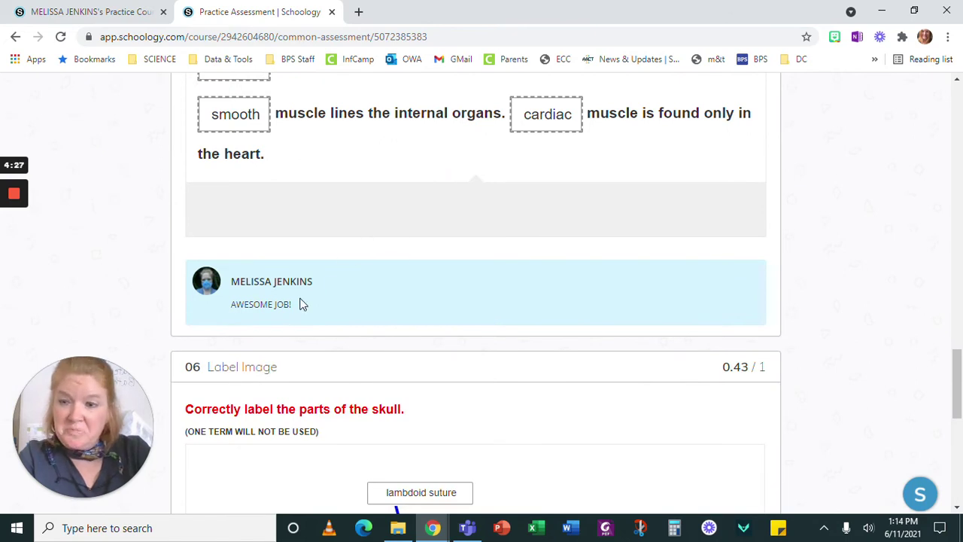
{"action": "scroll", "coordinate": [345, 282], "scroll_direction": "down", "scroll_amount": 7}
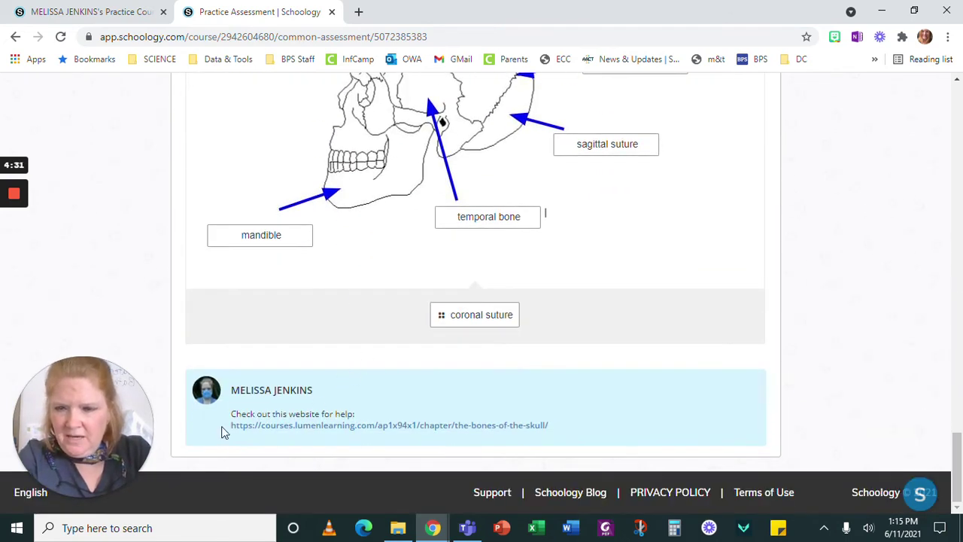
{"action": "scroll", "coordinate": [586, 298], "scroll_direction": "up", "scroll_amount": 3}
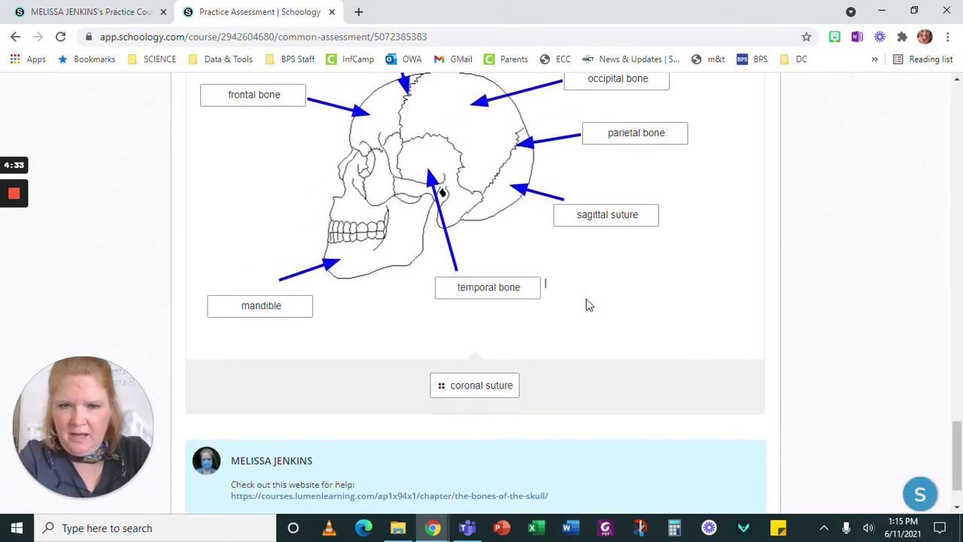
{"action": "scroll", "coordinate": [432, 185], "scroll_direction": "up", "scroll_amount": 2}
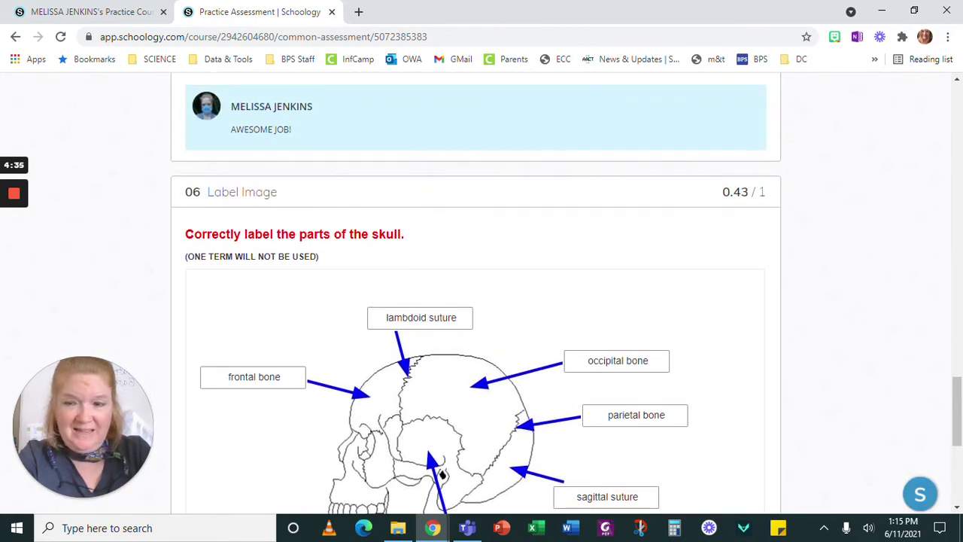
{"action": "scroll", "coordinate": [719, 249], "scroll_direction": "down", "scroll_amount": 2}
{"action": "scroll", "coordinate": [726, 255], "scroll_direction": "down", "scroll_amount": 3}
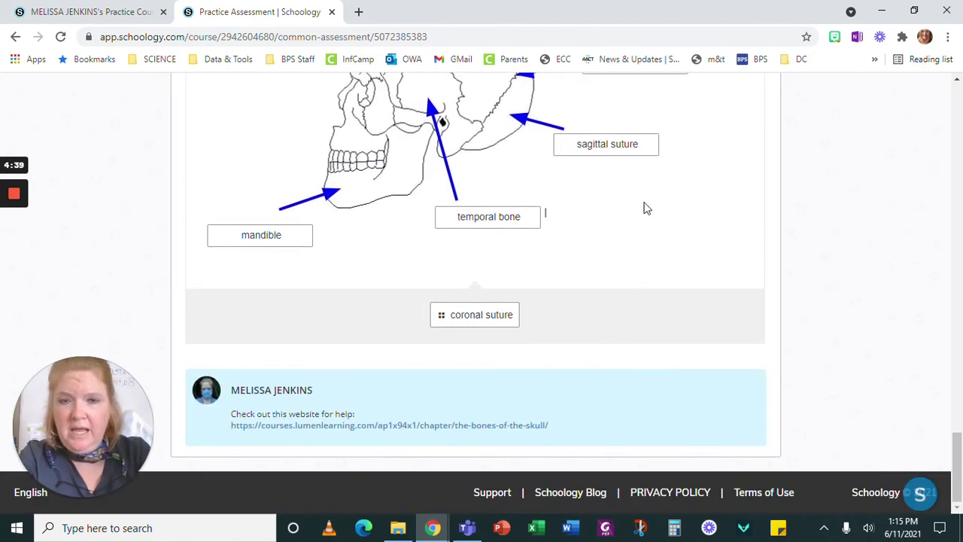
{"action": "scroll", "coordinate": [704, 248], "scroll_direction": "up", "scroll_amount": 1}
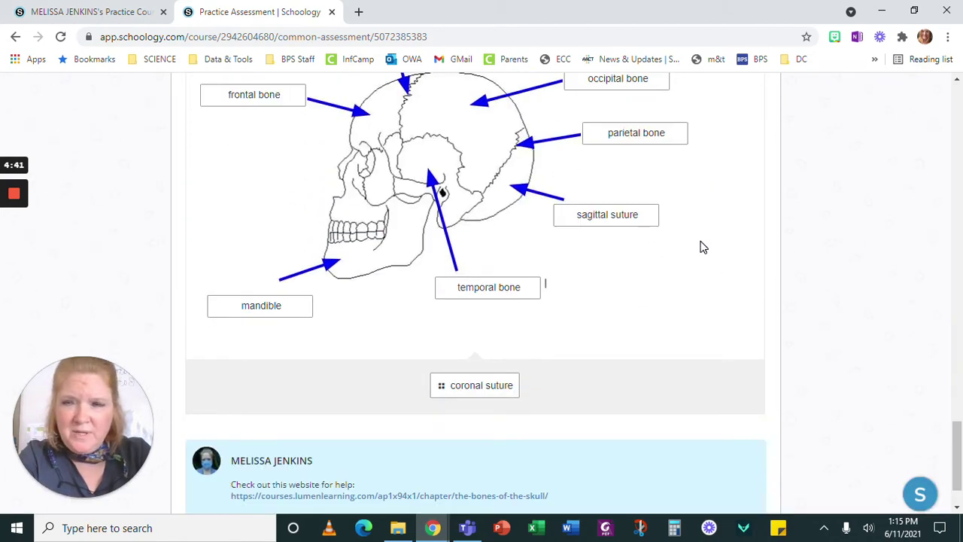
{"action": "scroll", "coordinate": [703, 247], "scroll_direction": "up", "scroll_amount": 1}
{"action": "scroll", "coordinate": [704, 248], "scroll_direction": "down", "scroll_amount": 2}
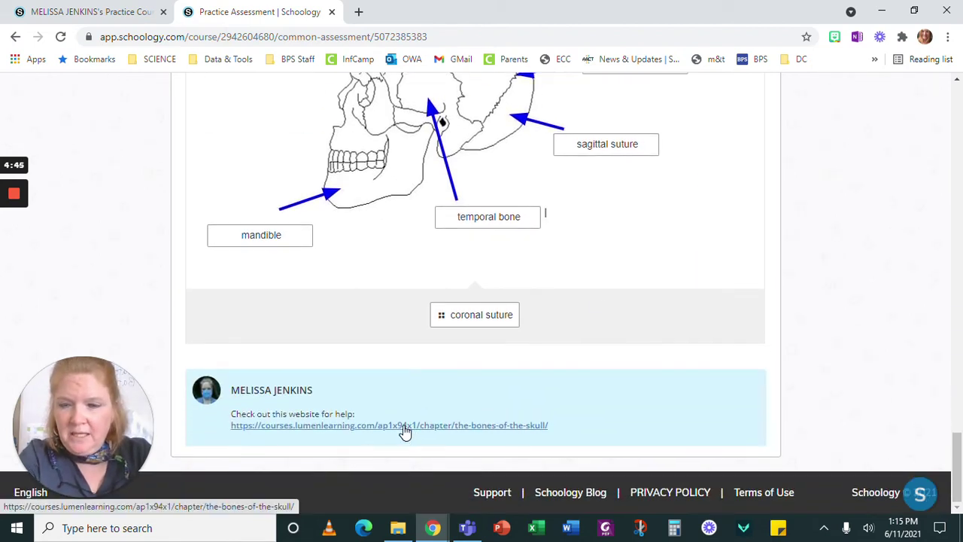
Open the Lumen Learning skull-bones page and scroll through its figures to the Lab 6 Exercises.
{"action": "left_click", "coordinate": [405, 426]}
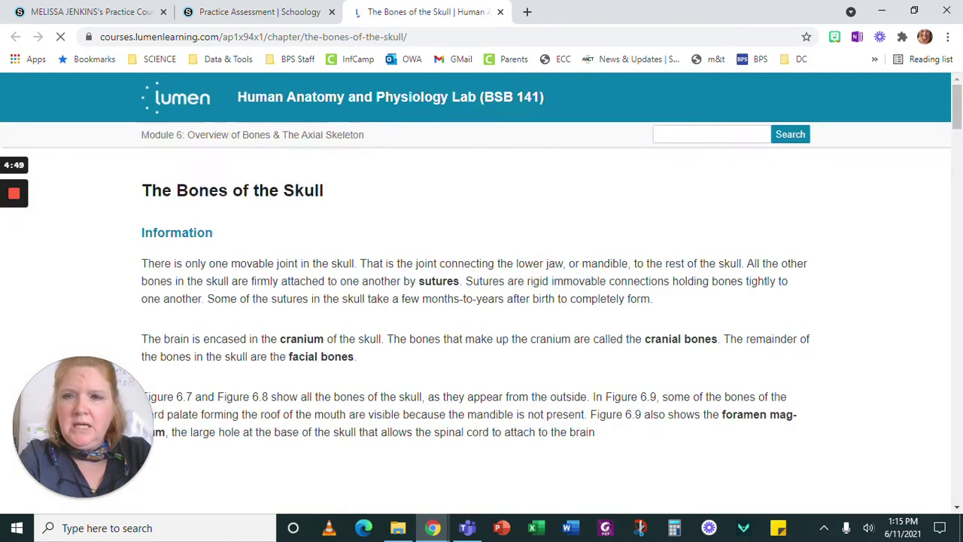
{"action": "scroll", "coordinate": [481, 301], "scroll_direction": "down", "scroll_amount": 4}
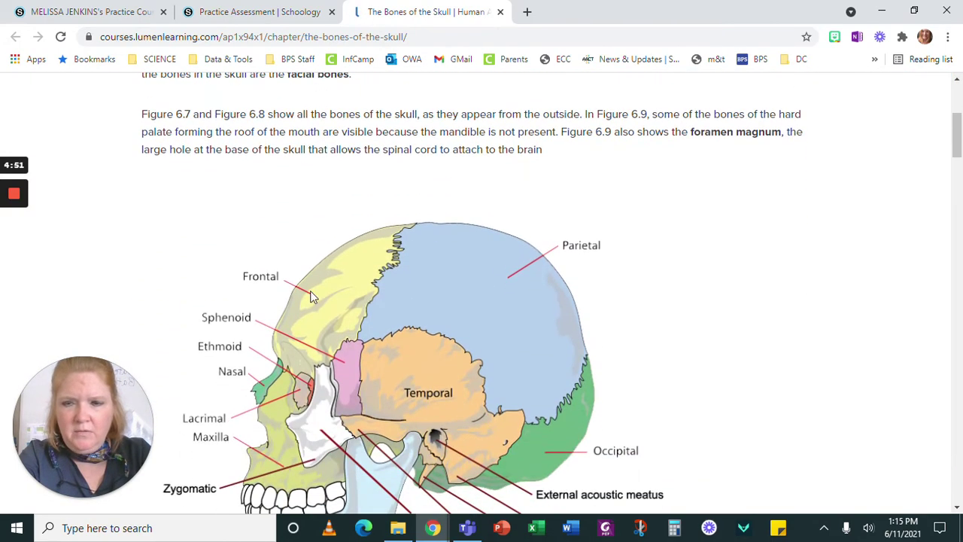
{"action": "scroll", "coordinate": [448, 316], "scroll_direction": "down", "scroll_amount": 5}
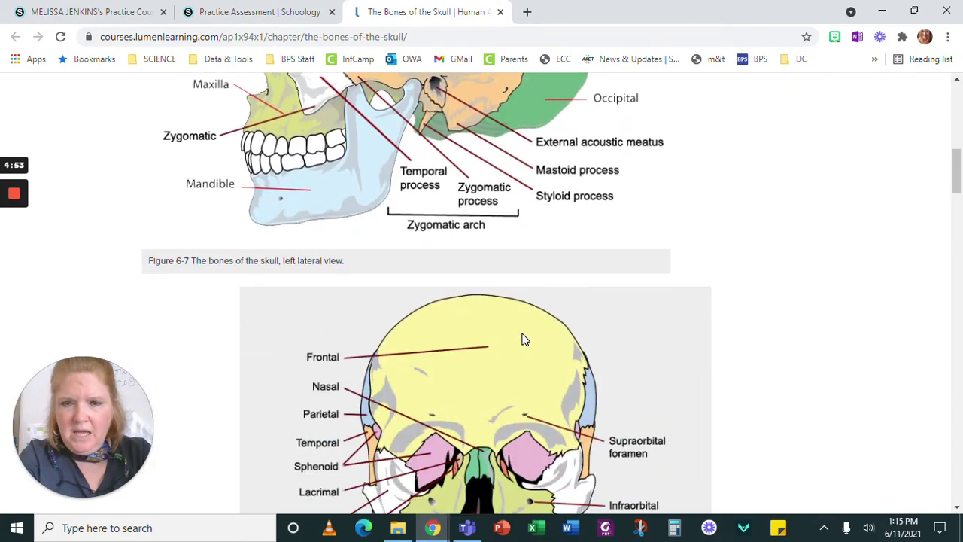
{"action": "scroll", "coordinate": [524, 339], "scroll_direction": "down", "scroll_amount": 2}
{"action": "scroll", "coordinate": [549, 337], "scroll_direction": "down", "scroll_amount": 8}
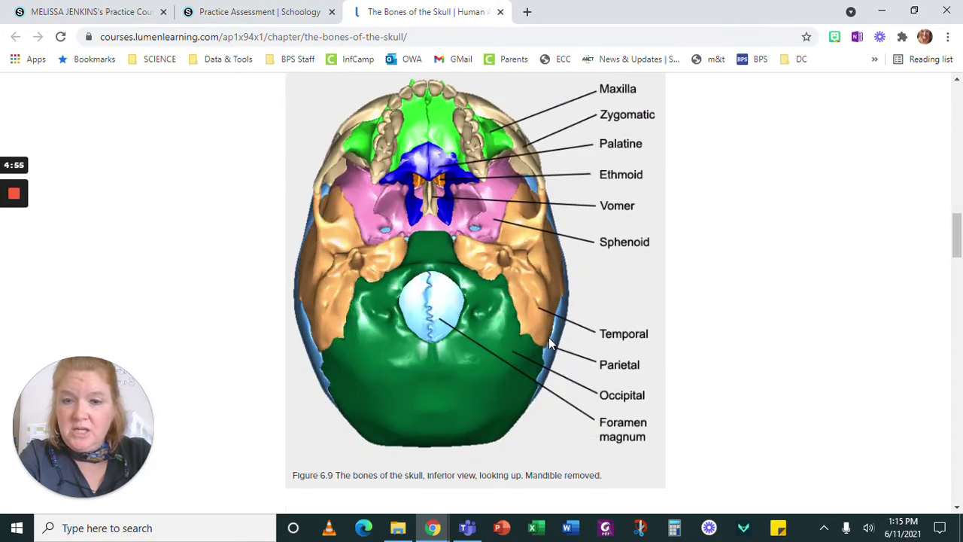
{"action": "scroll", "coordinate": [548, 342], "scroll_direction": "down", "scroll_amount": 12}
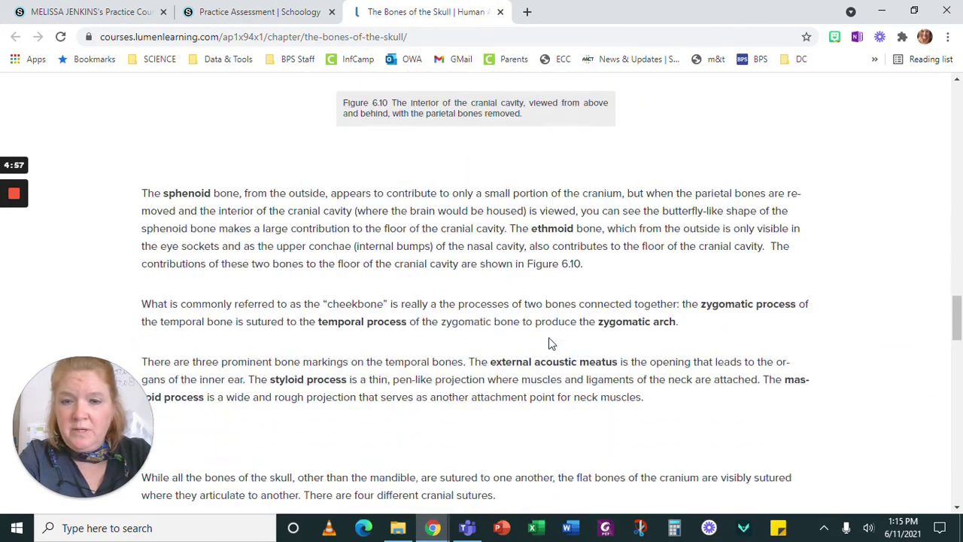
{"action": "scroll", "coordinate": [548, 338], "scroll_direction": "down", "scroll_amount": 6}
{"action": "scroll", "coordinate": [507, 222], "scroll_direction": "down", "scroll_amount": 3}
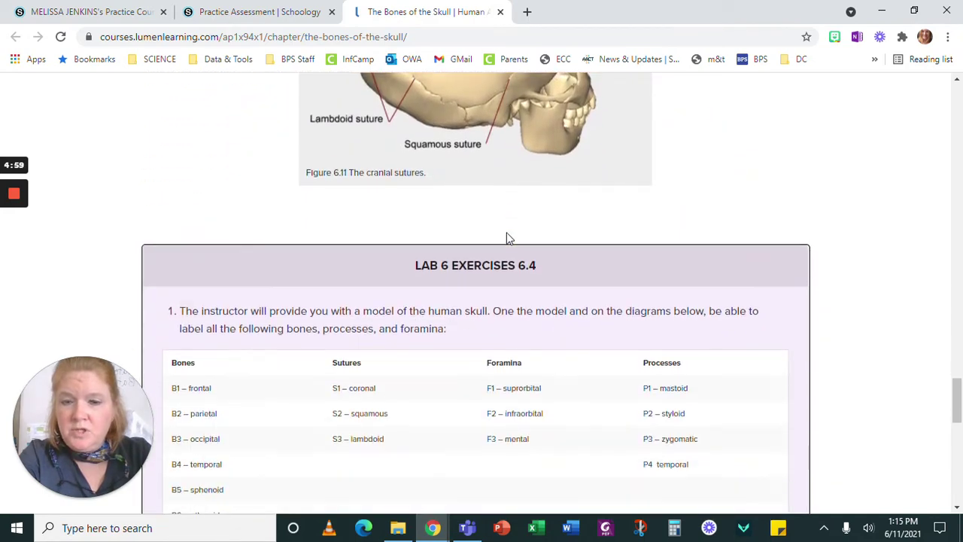
{"action": "scroll", "coordinate": [508, 241], "scroll_direction": "down", "scroll_amount": 5}
{"action": "scroll", "coordinate": [507, 262], "scroll_direction": "up", "scroll_amount": 7}
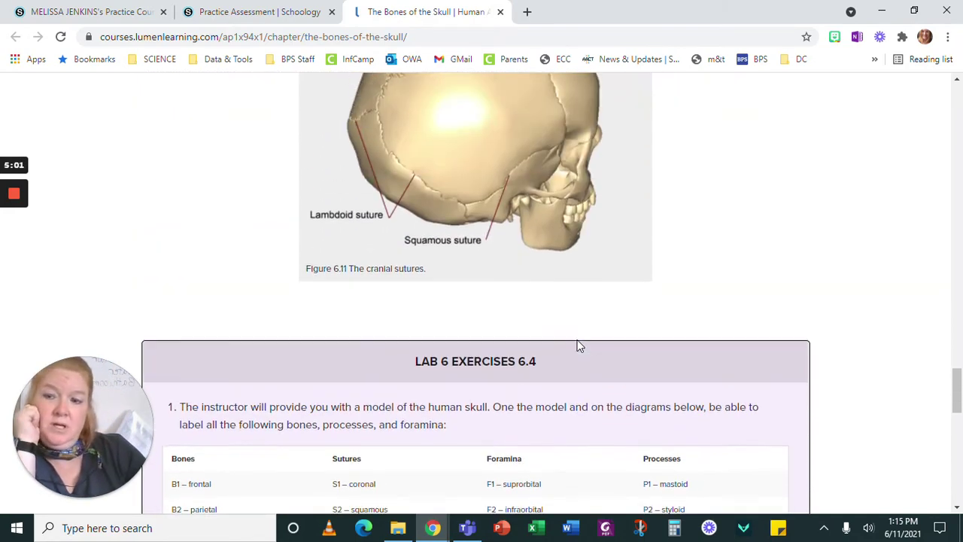
{"action": "scroll", "coordinate": [586, 345], "scroll_direction": "up", "scroll_amount": 1}
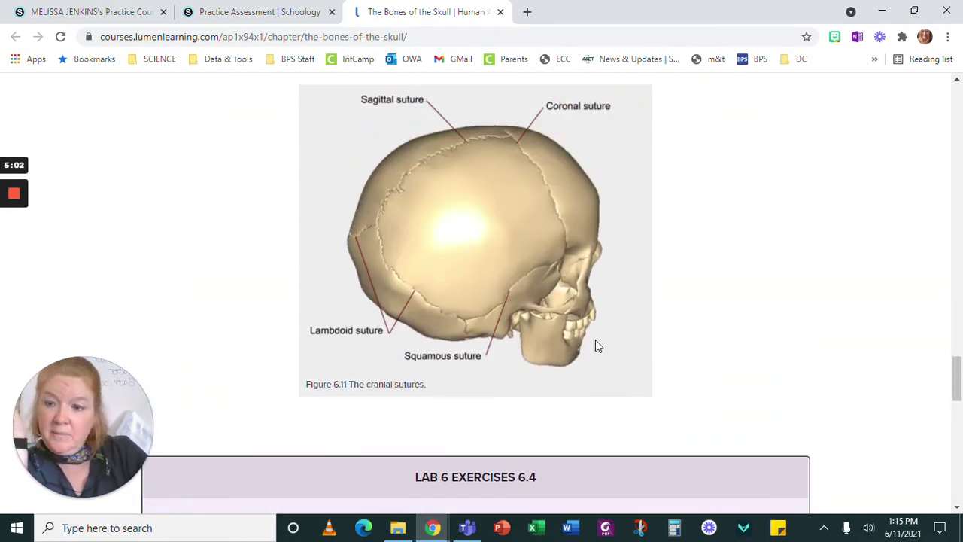
Close the Lumen Learning page and return to the Attempt 1 review.
{"action": "left_click", "coordinate": [501, 12]}
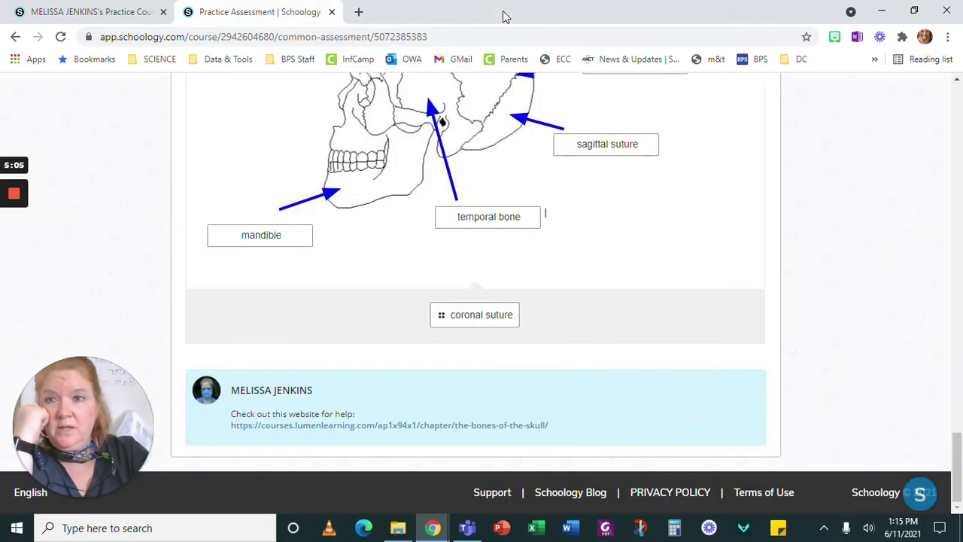
{"action": "scroll", "coordinate": [462, 151], "scroll_direction": "up", "scroll_amount": 10}
{"action": "scroll", "coordinate": [471, 150], "scroll_direction": "up", "scroll_amount": 15}
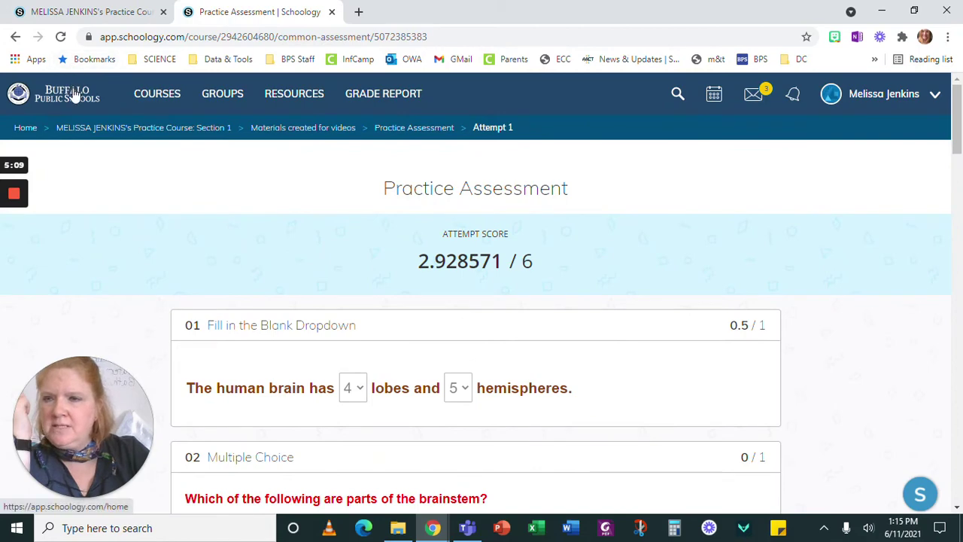
Open Home in a new tab and reach the Practice Assessment overview from Upcoming.
{"action": "right_click", "coordinate": [71, 88]}
{"action": "left_click", "coordinate": [107, 98]}
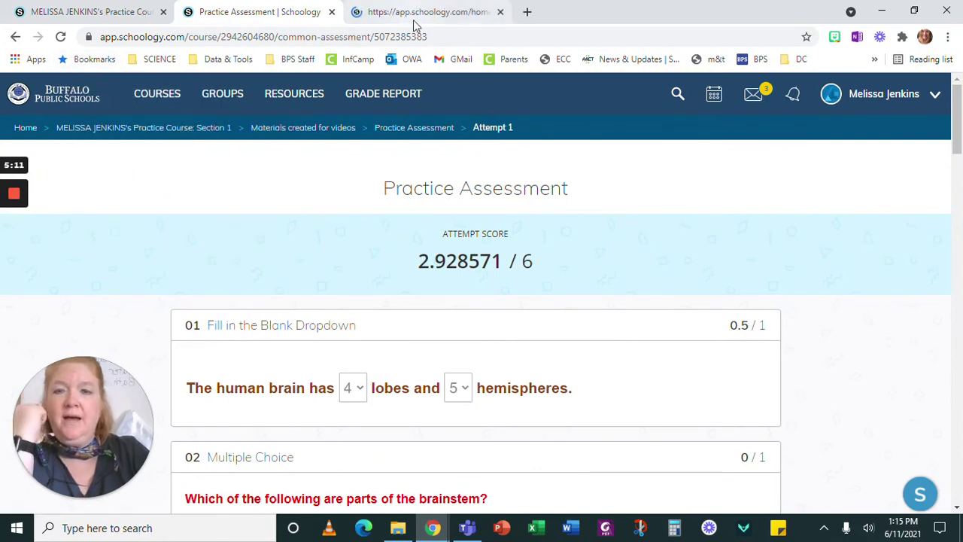
{"action": "left_click", "coordinate": [474, 15]}
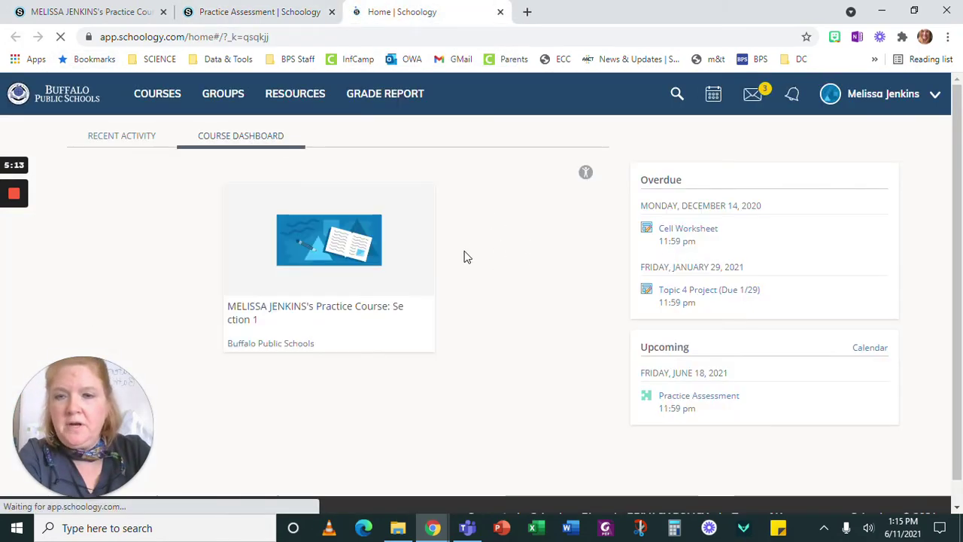
{"action": "left_click", "coordinate": [254, 12]}
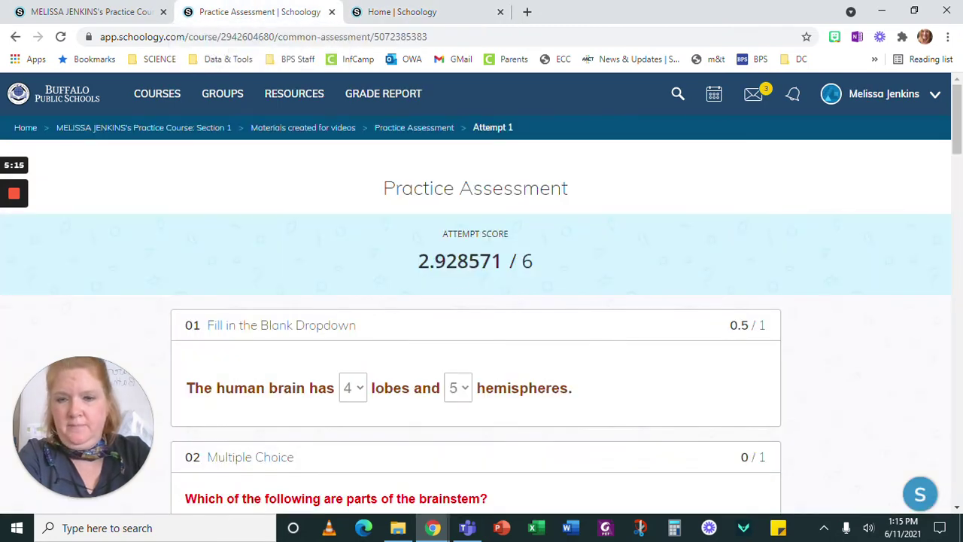
{"action": "scroll", "coordinate": [464, 293], "scroll_direction": "down", "scroll_amount": 6}
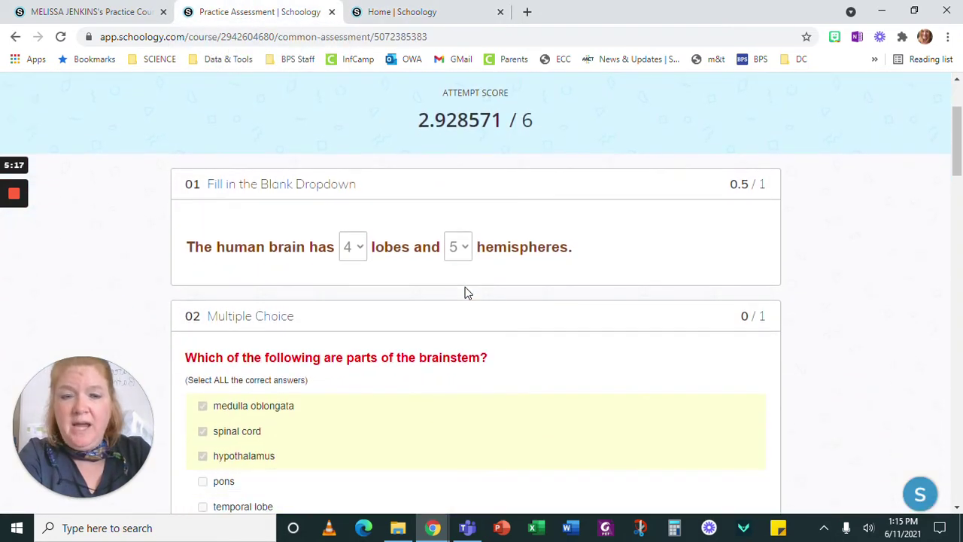
{"action": "scroll", "coordinate": [492, 312], "scroll_direction": "up", "scroll_amount": 6}
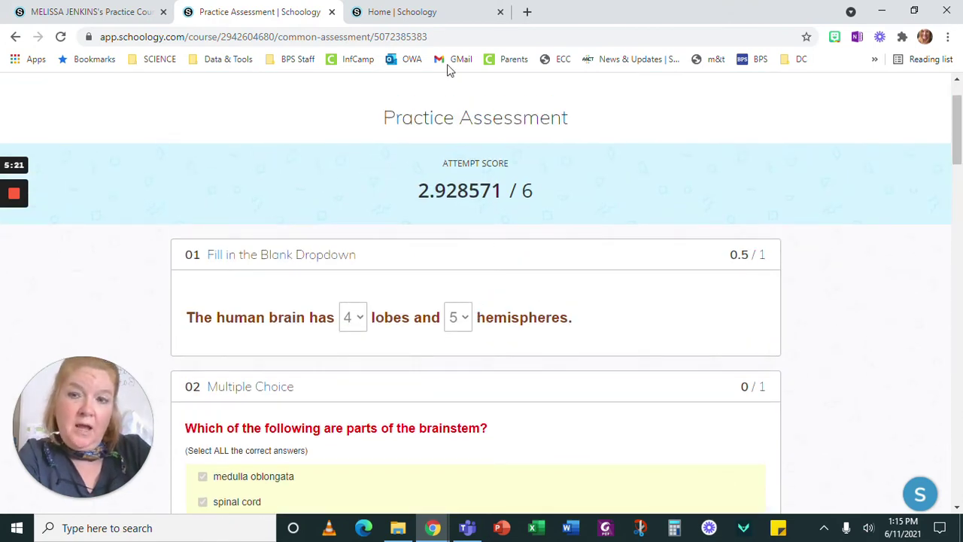
{"action": "left_click", "coordinate": [432, 16]}
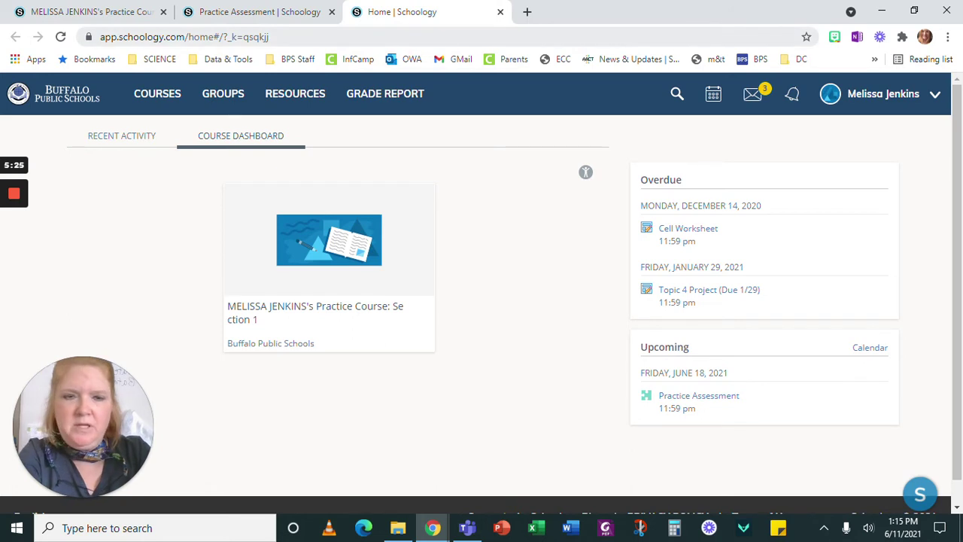
{"action": "left_click", "coordinate": [699, 396]}
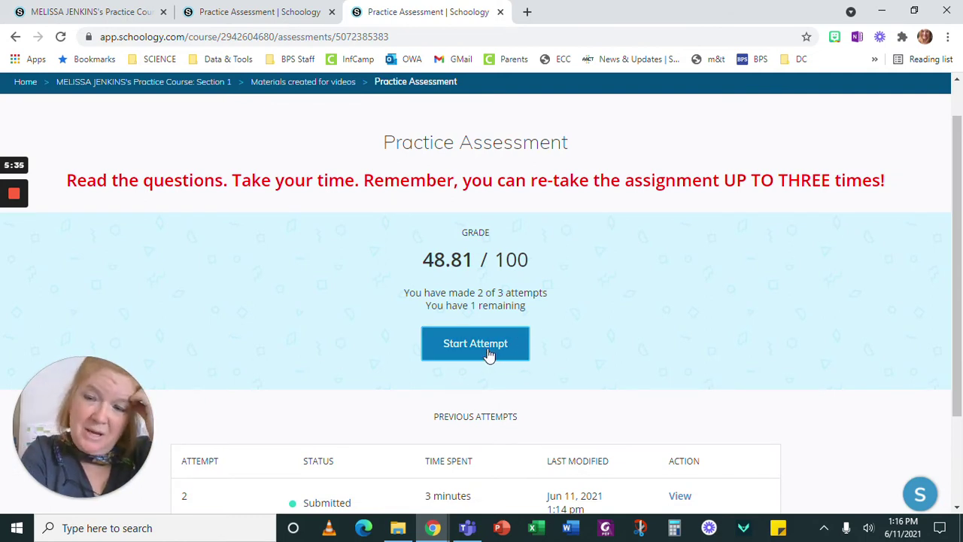
Start the third attempt and check the earlier attempt's femoral vein answer in the other tab.
{"action": "left_click", "coordinate": [503, 344]}
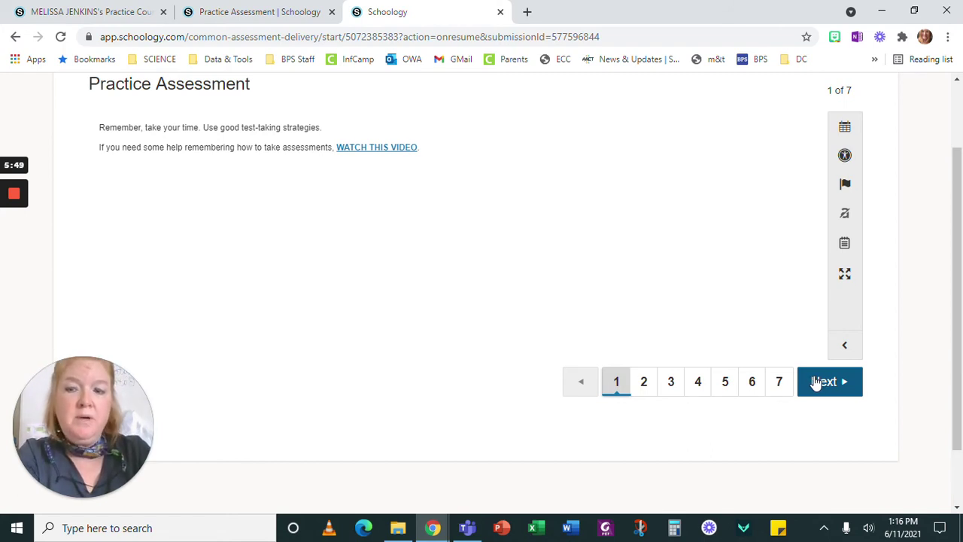
{"action": "left_click", "coordinate": [817, 383]}
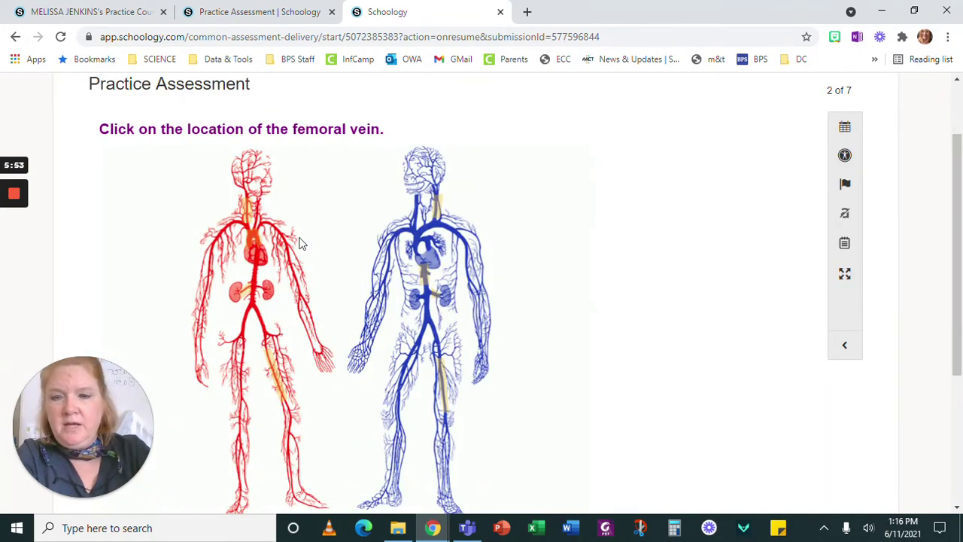
{"action": "left_click", "coordinate": [271, 14]}
{"action": "scroll", "coordinate": [529, 307], "scroll_direction": "down", "scroll_amount": 1}
{"action": "scroll", "coordinate": [528, 307], "scroll_direction": "down", "scroll_amount": 15}
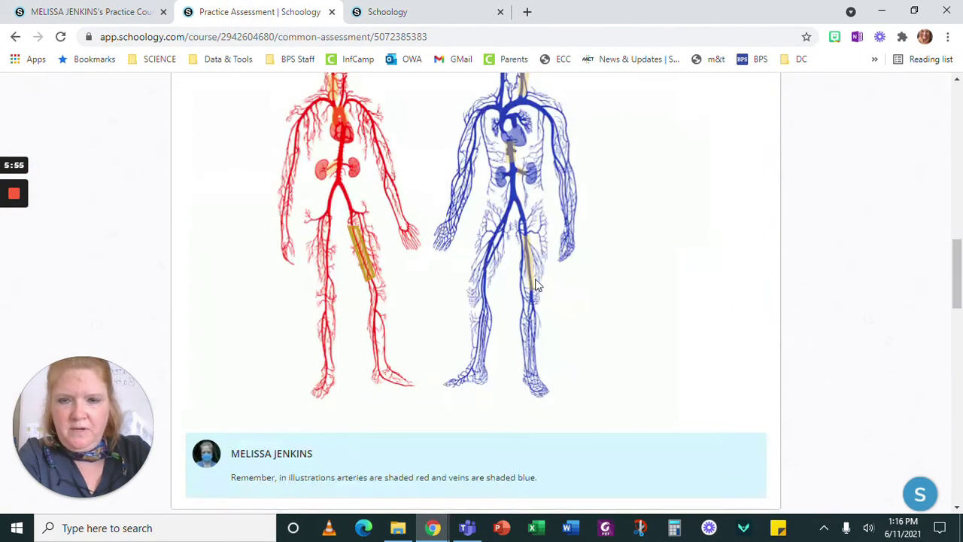
{"action": "scroll", "coordinate": [537, 280], "scroll_direction": "up", "scroll_amount": 8}
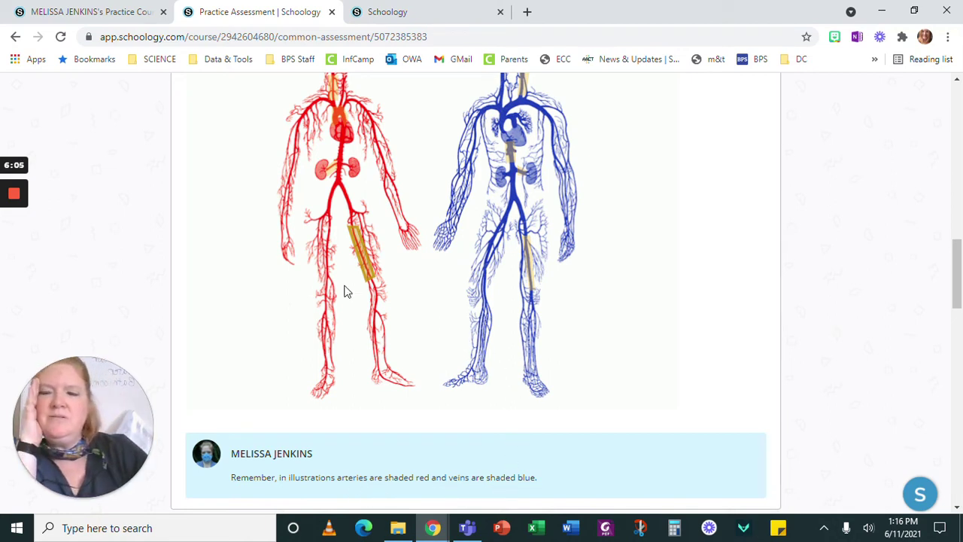
{"action": "scroll", "coordinate": [374, 226], "scroll_direction": "up", "scroll_amount": 2}
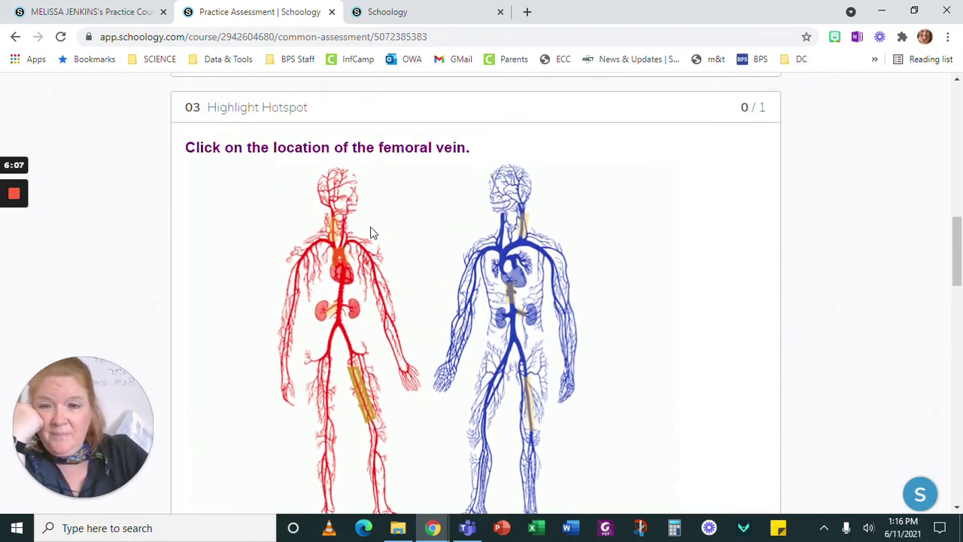
Mark the femoral vein on the blue figure's thigh and advance to the skull question.
{"action": "left_click", "coordinate": [389, 11]}
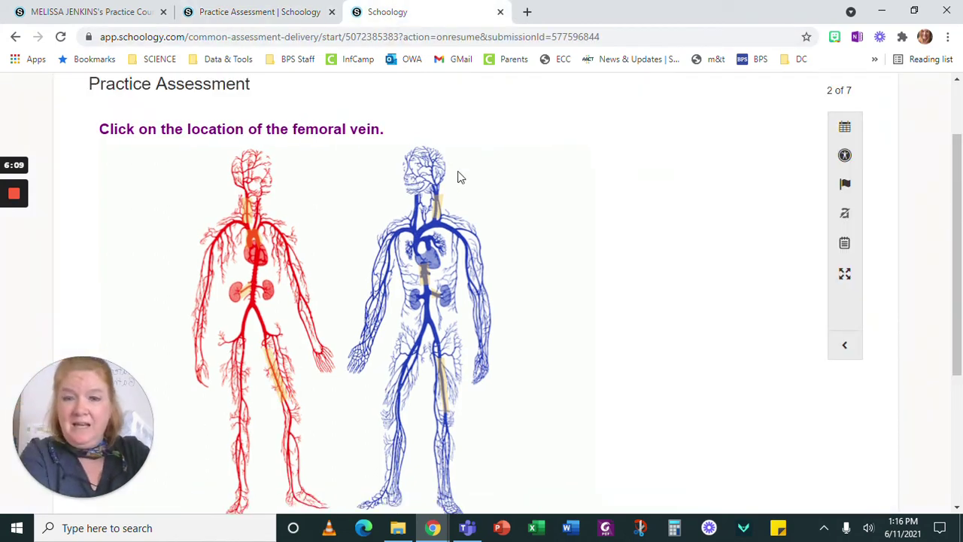
{"action": "scroll", "coordinate": [524, 246], "scroll_direction": "down", "scroll_amount": 1}
{"action": "left_click", "coordinate": [446, 305]}
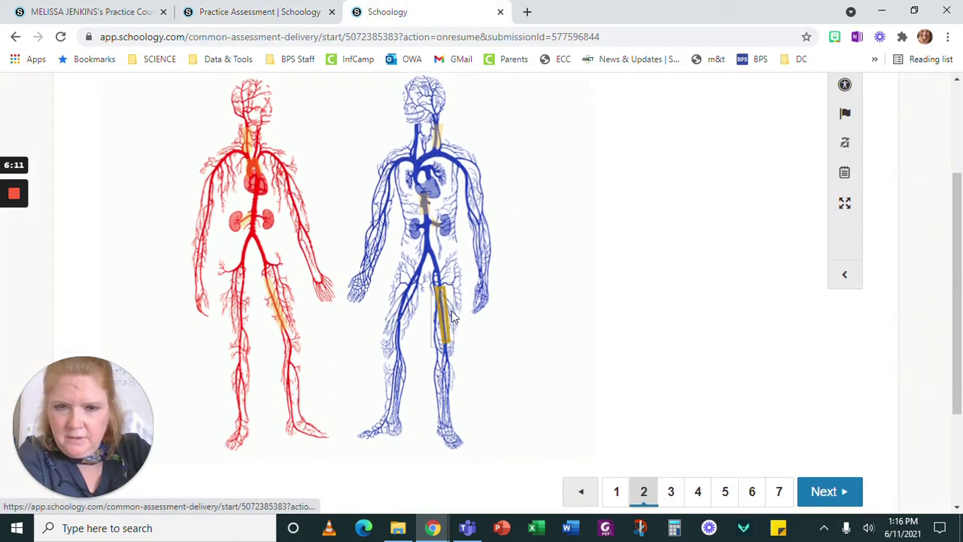
{"action": "left_click", "coordinate": [841, 493]}
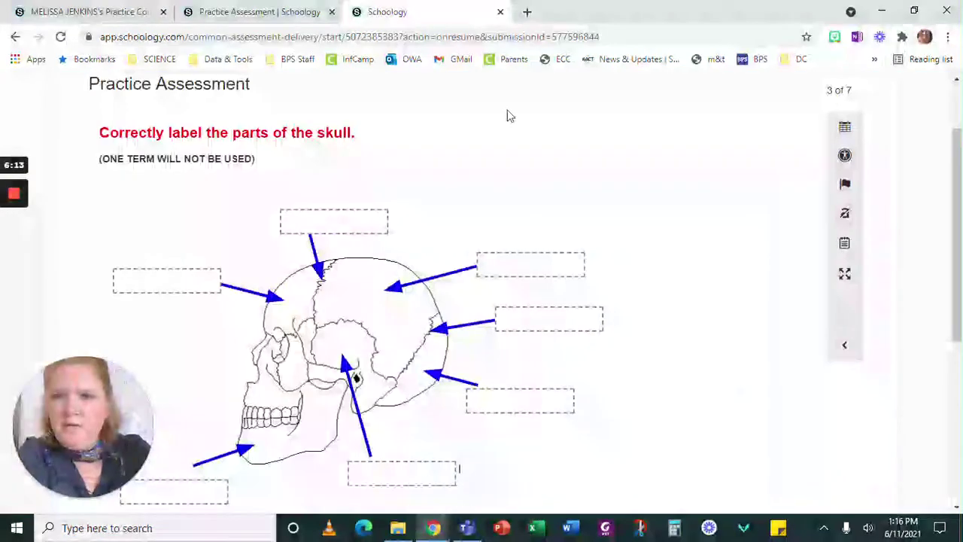
Scroll the earlier review to its skull question 06 labels and help link.
{"action": "left_click", "coordinate": [238, 12]}
{"action": "scroll", "coordinate": [465, 206], "scroll_direction": "down", "scroll_amount": 10}
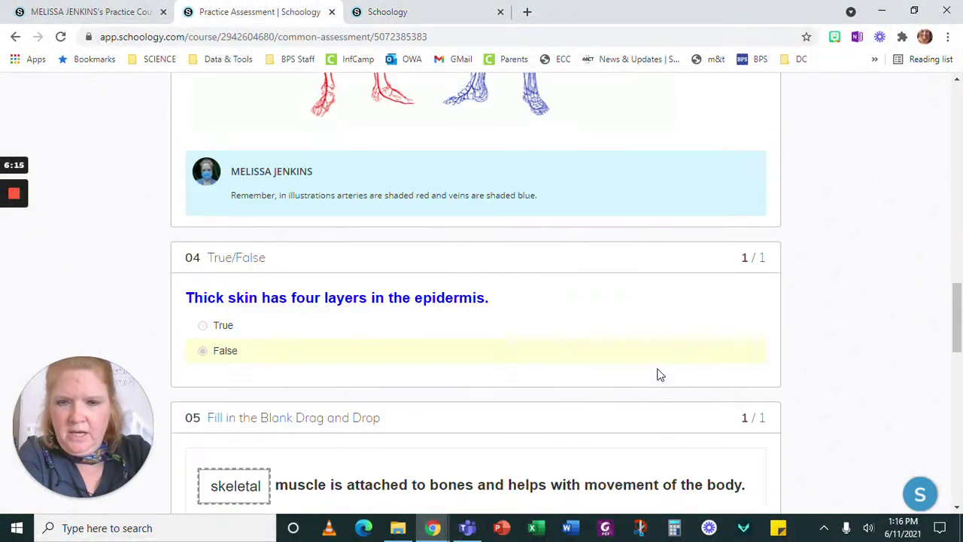
{"action": "scroll", "coordinate": [658, 374], "scroll_direction": "down", "scroll_amount": 1}
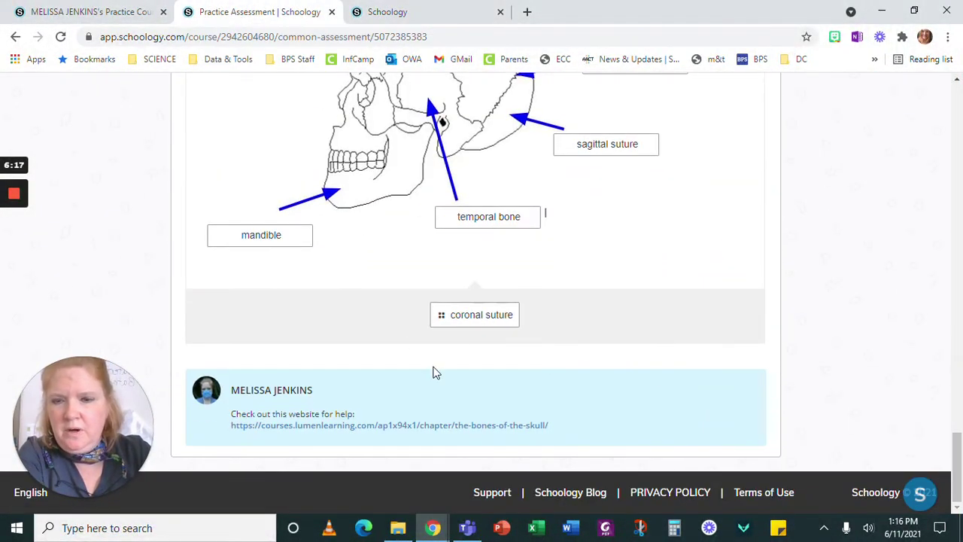
{"action": "scroll", "coordinate": [693, 163], "scroll_direction": "up", "scroll_amount": 4}
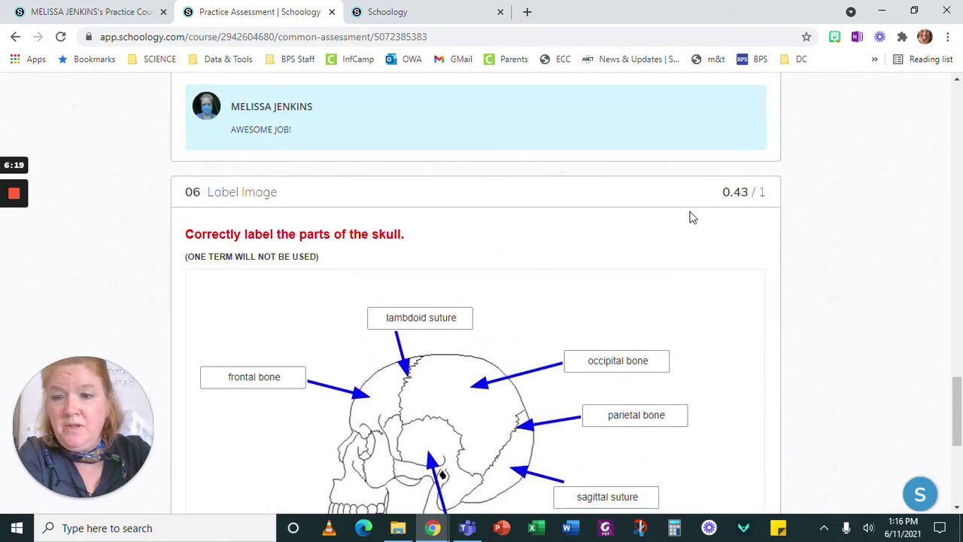
{"action": "scroll", "coordinate": [688, 225], "scroll_direction": "down", "scroll_amount": 2}
{"action": "scroll", "coordinate": [697, 267], "scroll_direction": "down", "scroll_amount": 2}
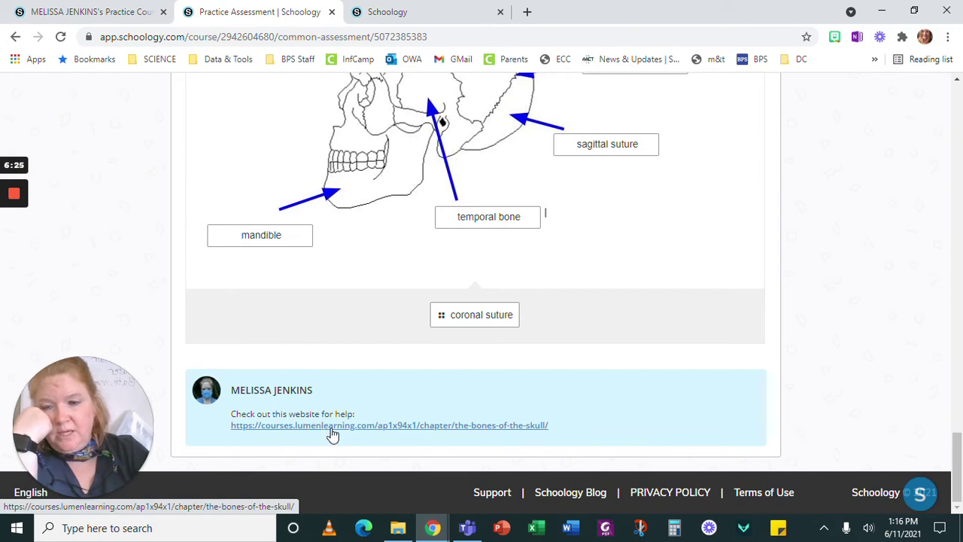
Open the Lumen skull diagram and place the frontal bone label on the skull.
{"action": "left_click", "coordinate": [333, 425]}
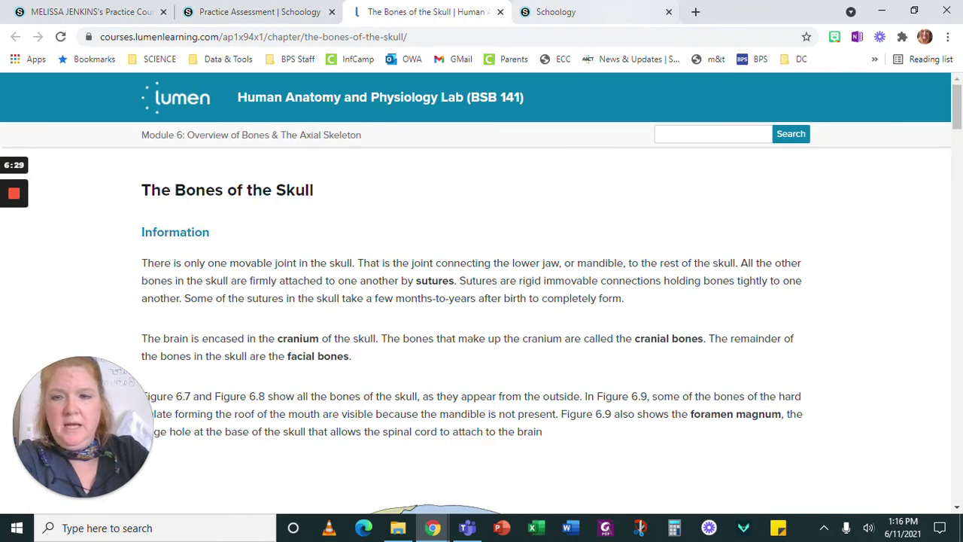
{"action": "scroll", "coordinate": [516, 284], "scroll_direction": "down", "scroll_amount": 5}
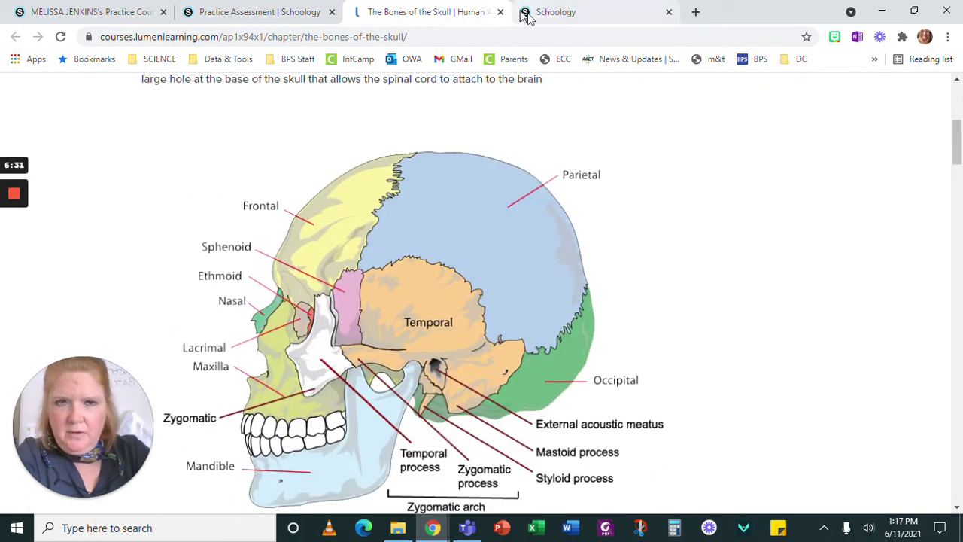
{"action": "left_click", "coordinate": [549, 14]}
{"action": "scroll", "coordinate": [378, 302], "scroll_direction": "down", "scroll_amount": 3}
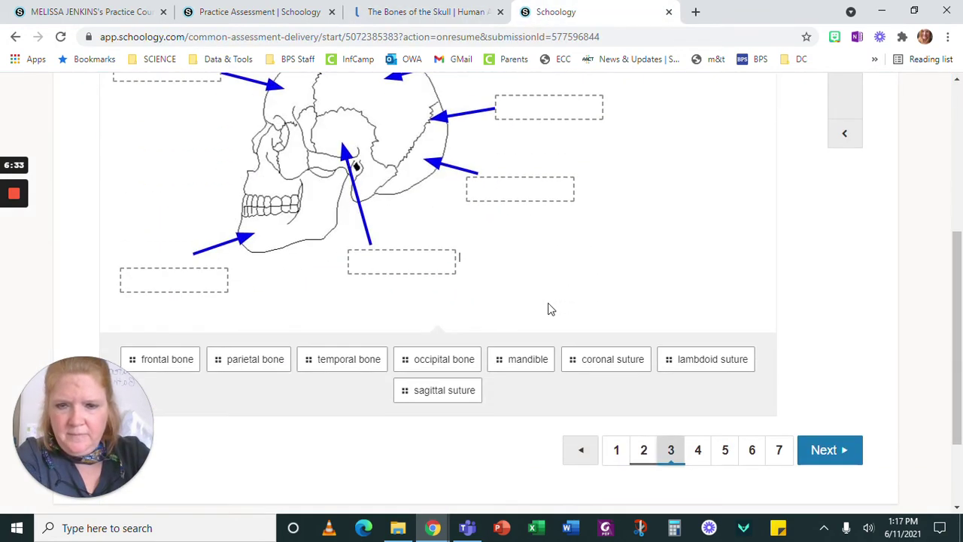
{"action": "left_click_drag", "start_coordinate": [256, 359], "coordinate": [551, 217]}
{"action": "left_click", "coordinate": [429, 13]}
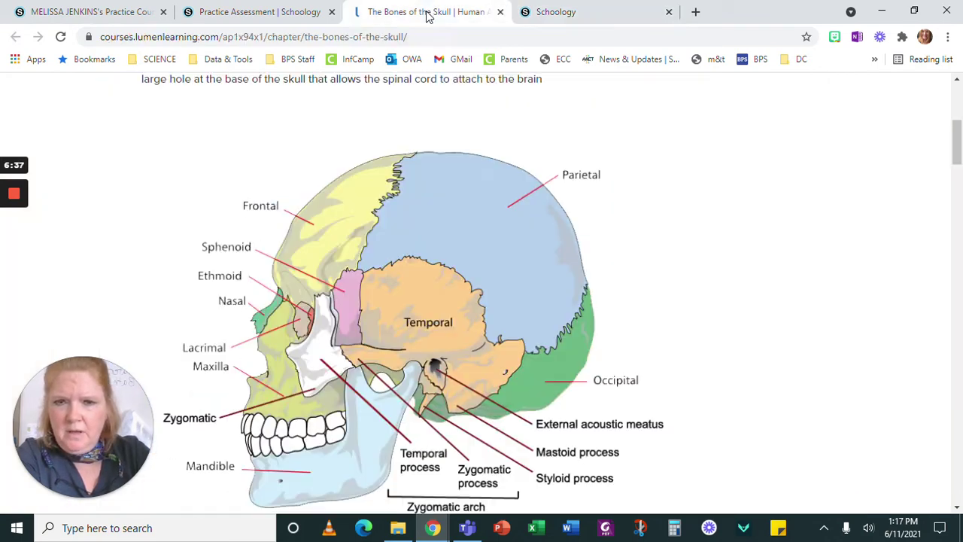
{"action": "left_click", "coordinate": [557, 12]}
{"action": "scroll", "coordinate": [544, 384], "scroll_direction": "down", "scroll_amount": 3}
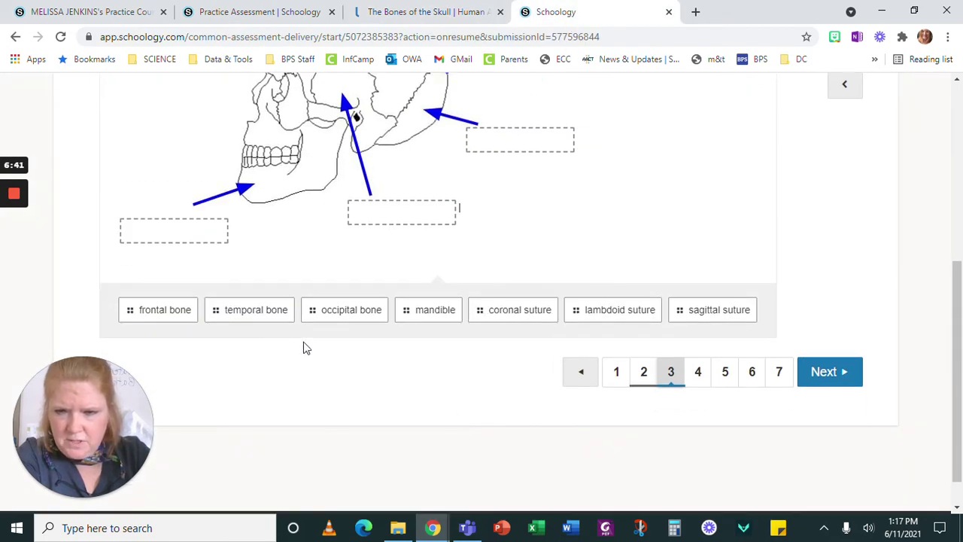
{"action": "scroll", "coordinate": [305, 348], "scroll_direction": "up", "scroll_amount": 1}
Place the parietal and occipital bone labels, then move to the brain lobes question.
{"action": "left_click_drag", "start_coordinate": [272, 380], "coordinate": [267, 382]}
{"action": "left_click_drag", "start_coordinate": [188, 382], "coordinate": [185, 261]}
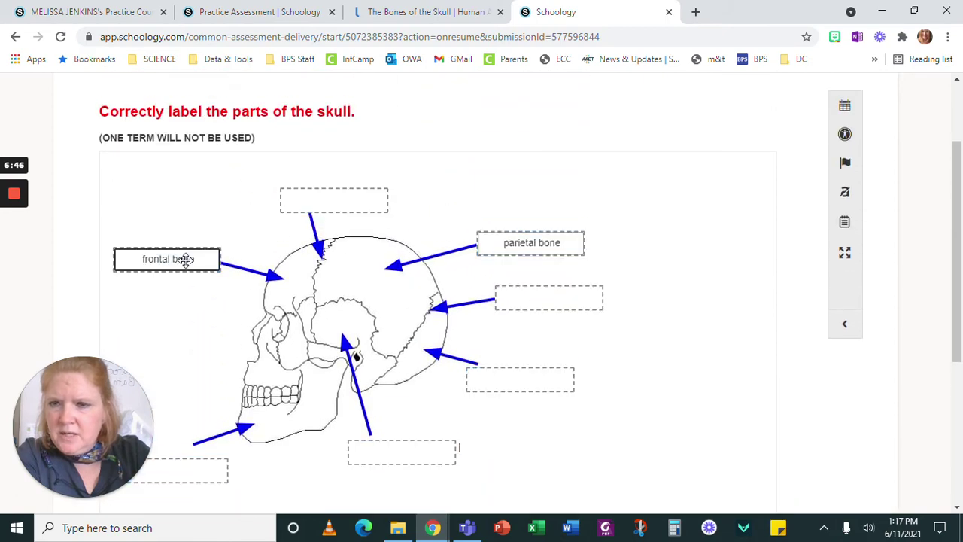
{"action": "left_click", "coordinate": [435, 9]}
{"action": "scroll", "coordinate": [558, 342], "scroll_direction": "down", "scroll_amount": 1}
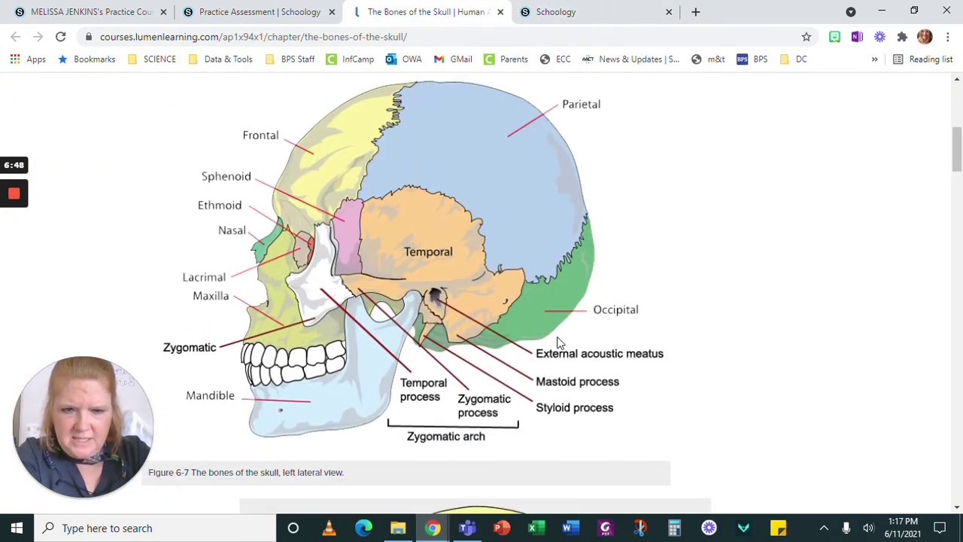
{"action": "left_click", "coordinate": [583, 9]}
{"action": "scroll", "coordinate": [443, 228], "scroll_direction": "down", "scroll_amount": 2}
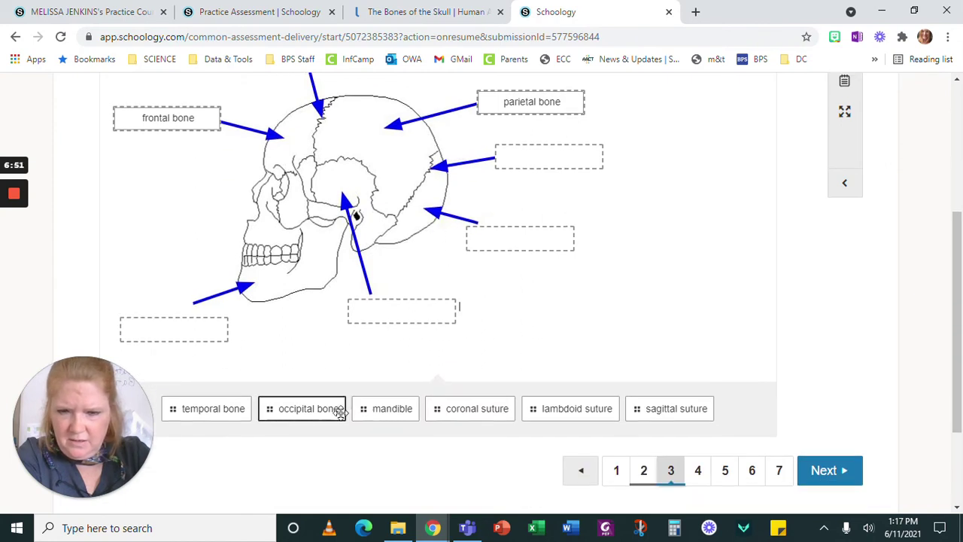
{"action": "left_click_drag", "start_coordinate": [305, 408], "coordinate": [538, 245]}
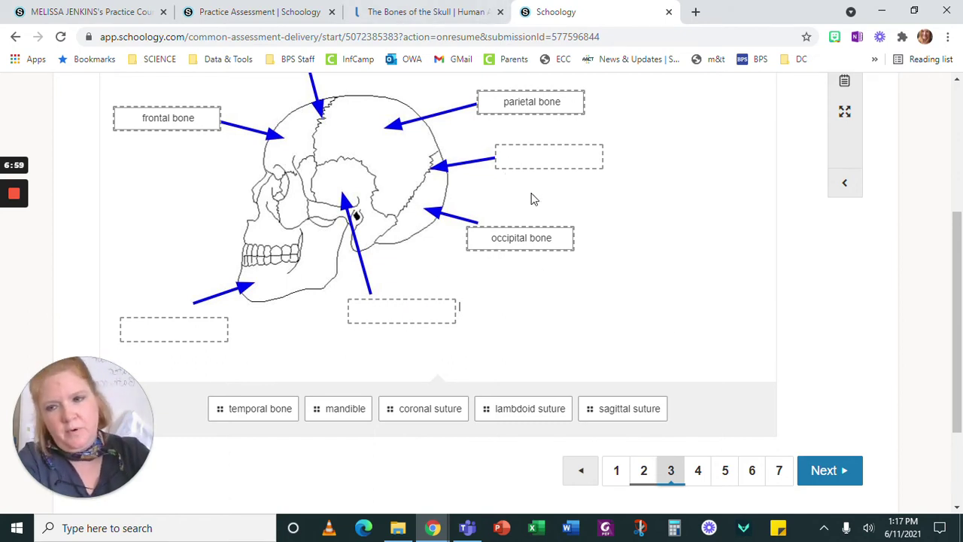
{"action": "left_click", "coordinate": [833, 470]}
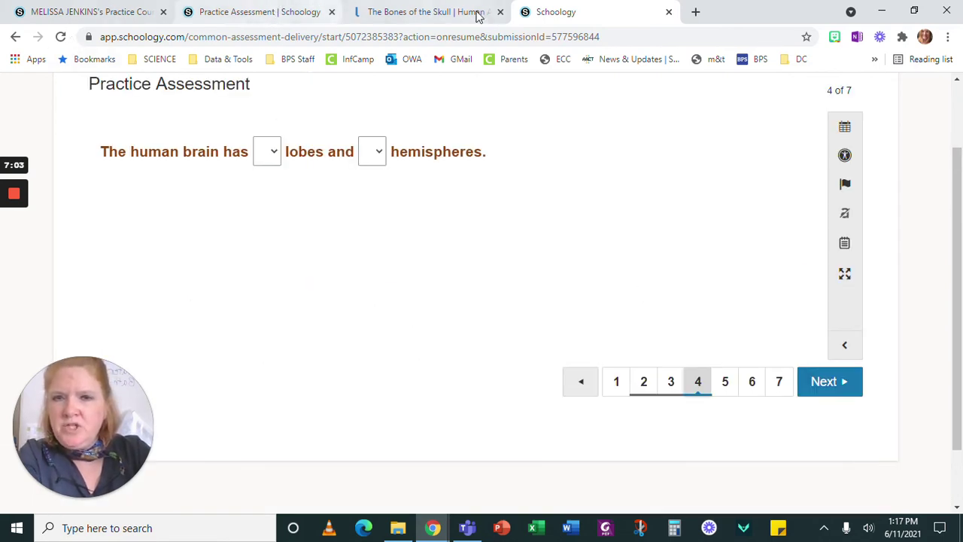
{"action": "left_click", "coordinate": [500, 13]}
{"action": "left_click", "coordinate": [273, 16]}
{"action": "scroll", "coordinate": [594, 331], "scroll_direction": "up", "scroll_amount": 15}
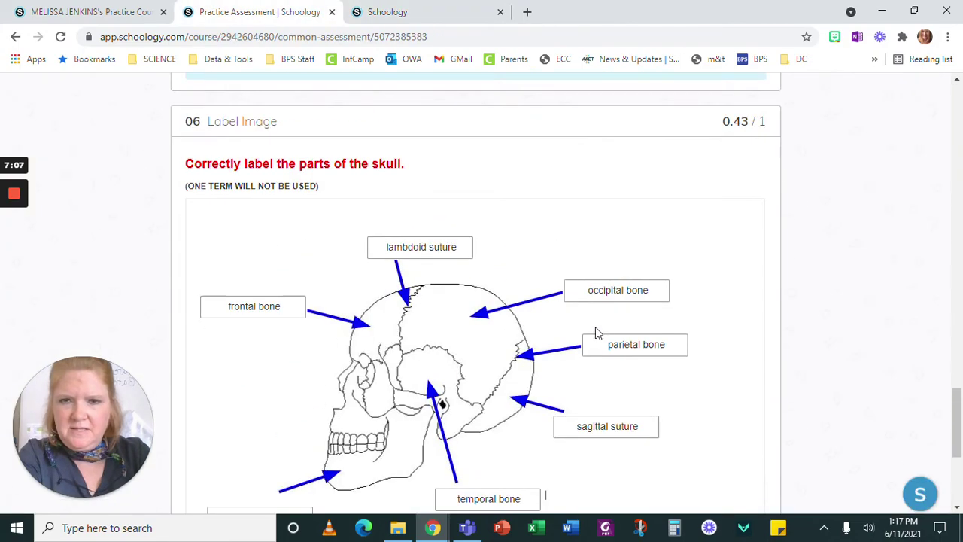
{"action": "scroll", "coordinate": [599, 337], "scroll_direction": "up", "scroll_amount": 10}
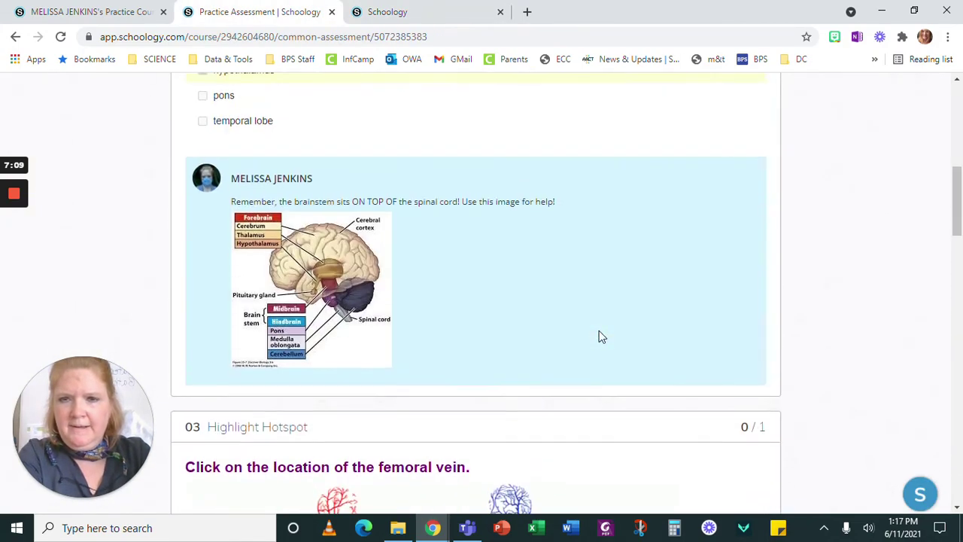
{"action": "scroll", "coordinate": [335, 330], "scroll_direction": "down", "scroll_amount": 1}
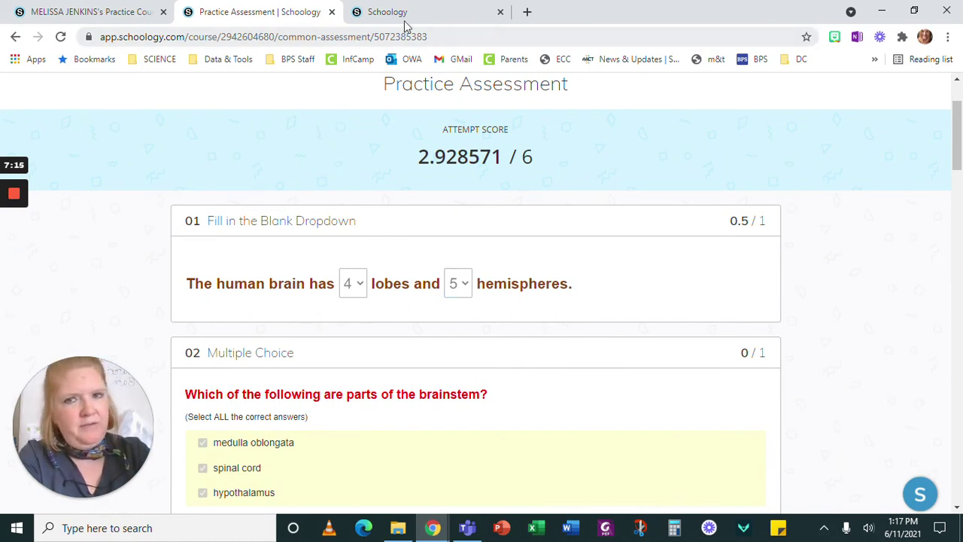
In a new tab, Google 'how many lobes does the brain have' and scroll the results.
{"action": "left_click", "coordinate": [526, 13]}
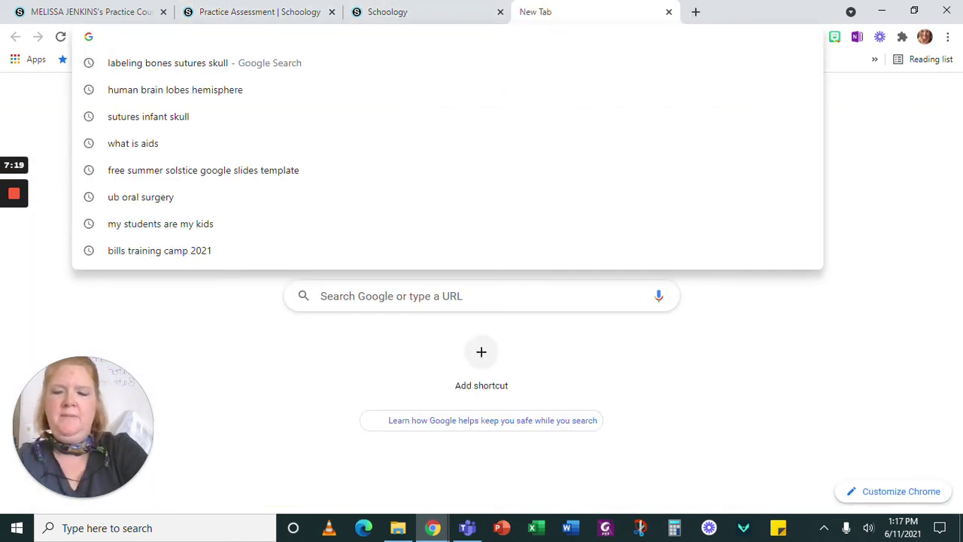
{"action": "type", "text": "how many lobe"}
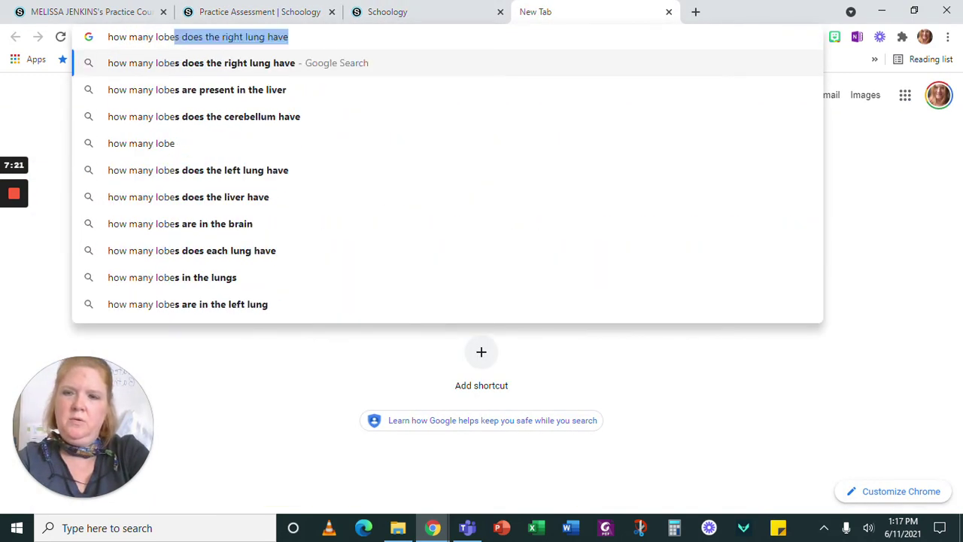
{"action": "type", "text": "s odo"}
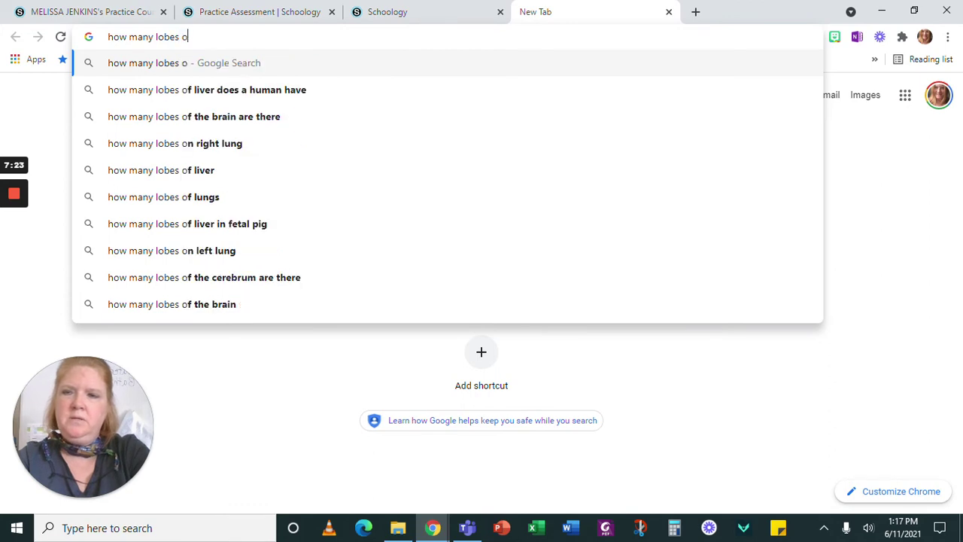
{"action": "key", "text": "BackSpace"}
{"action": "key", "text": "BackSpace"}
{"action": "key", "text": "BackSpace"}
{"action": "type", "text": "does th"}
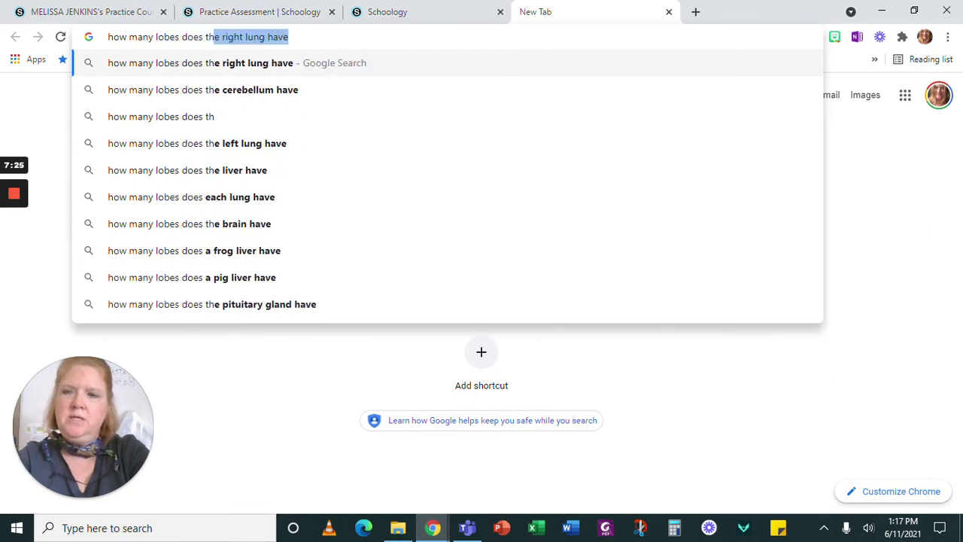
{"action": "type", "text": "e brain have"}
{"action": "key", "text": "Return"}
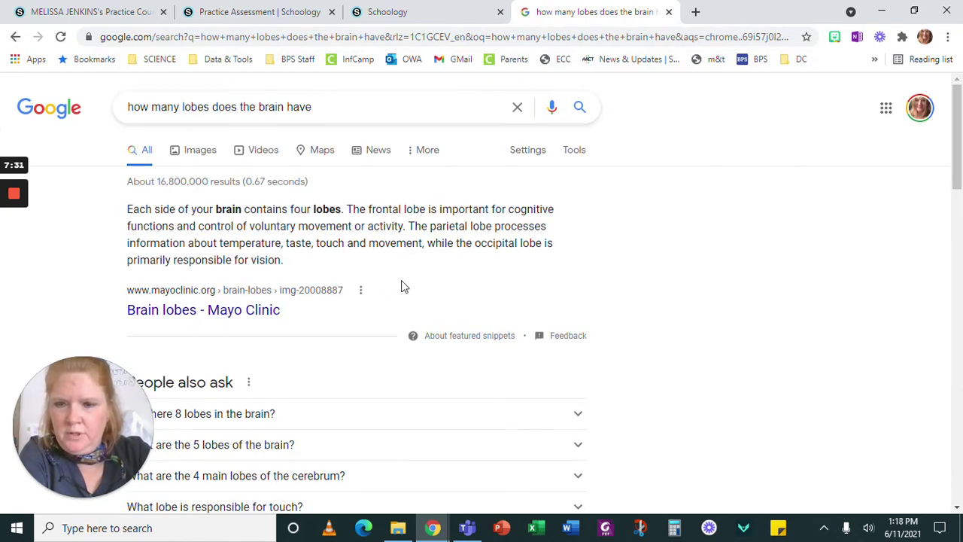
{"action": "scroll", "coordinate": [404, 286], "scroll_direction": "down", "scroll_amount": 5}
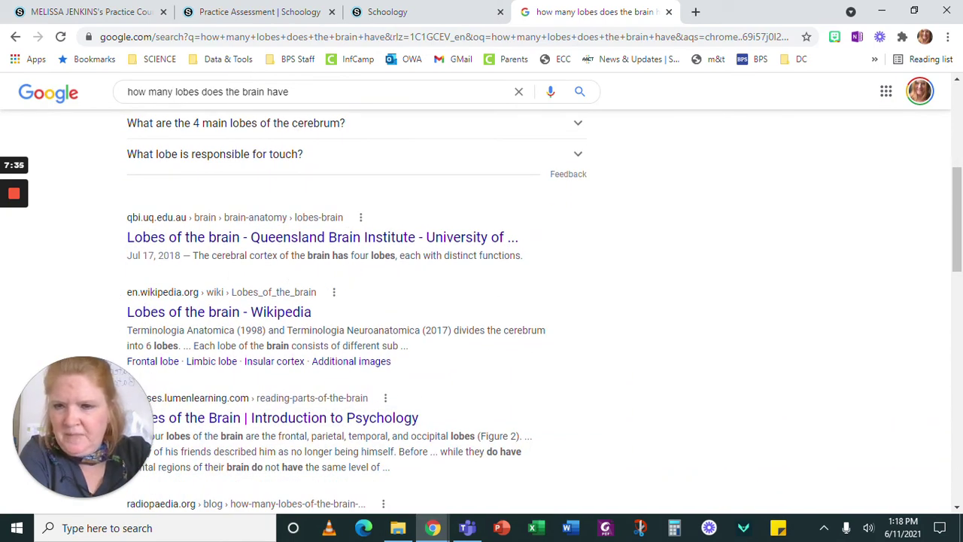
{"action": "scroll", "coordinate": [395, 274], "scroll_direction": "down", "scroll_amount": 3}
{"action": "scroll", "coordinate": [371, 260], "scroll_direction": "up", "scroll_amount": 1}
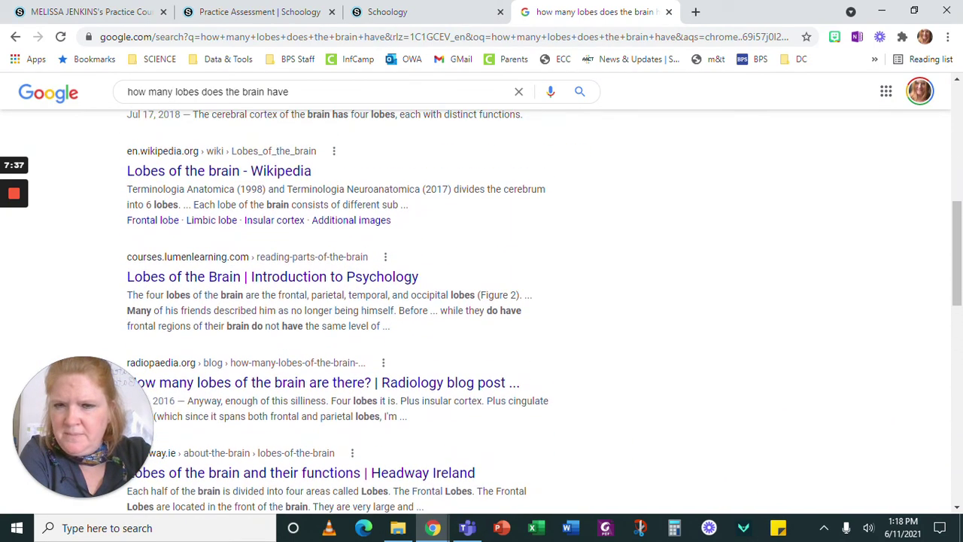
{"action": "scroll", "coordinate": [301, 267], "scroll_direction": "down", "scroll_amount": 1}
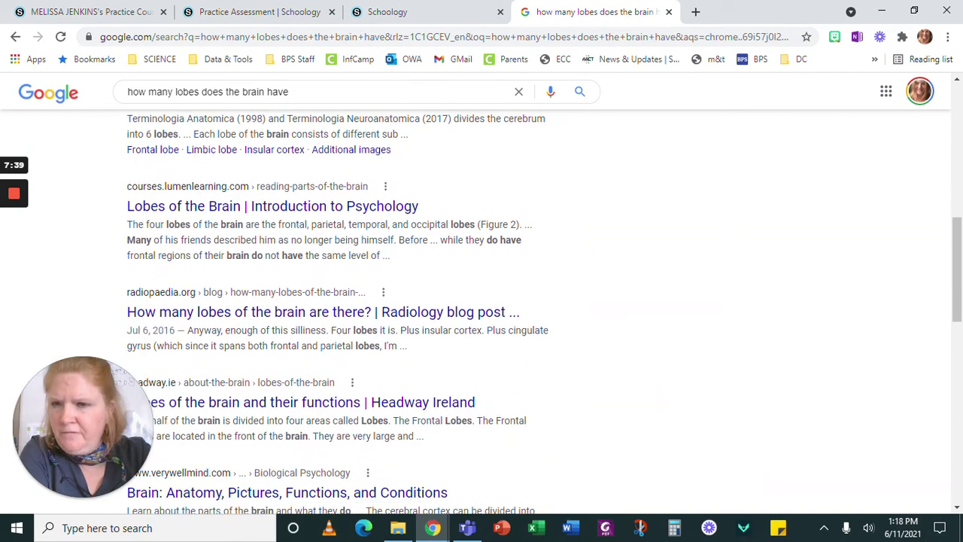
Choose 4 as the number of brain lobes, checking the previous attempt's answers.
{"action": "left_click", "coordinate": [444, 15]}
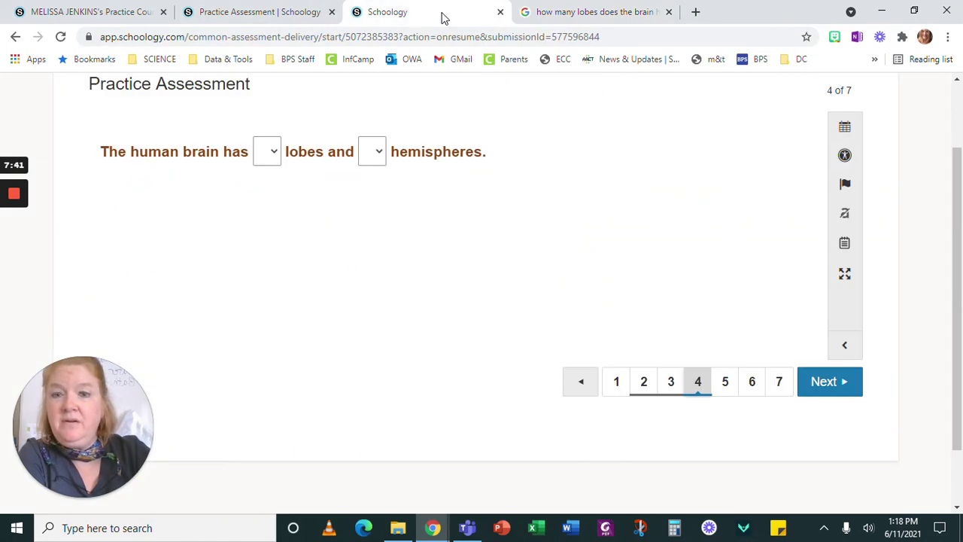
{"action": "left_click", "coordinate": [269, 159]}
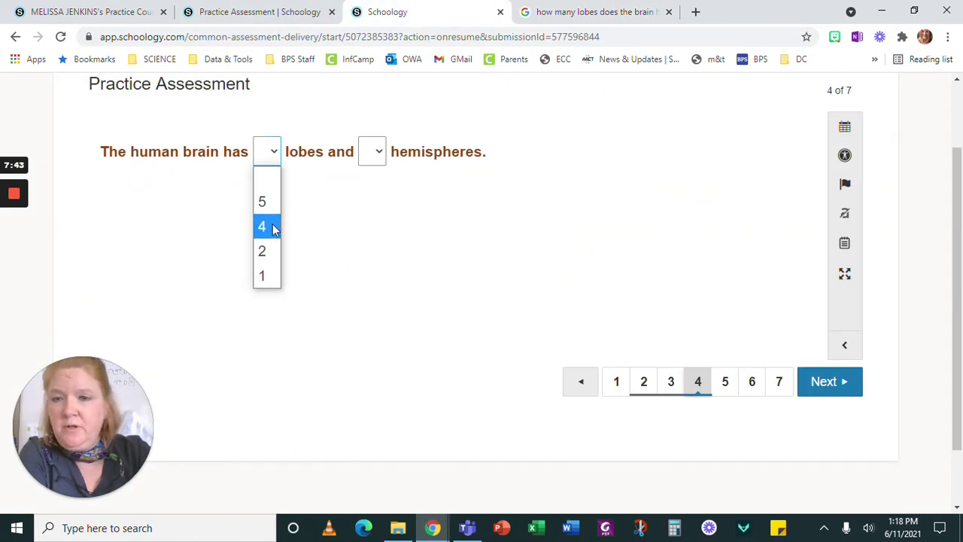
{"action": "left_click", "coordinate": [273, 223]}
{"action": "left_click", "coordinate": [286, 12]}
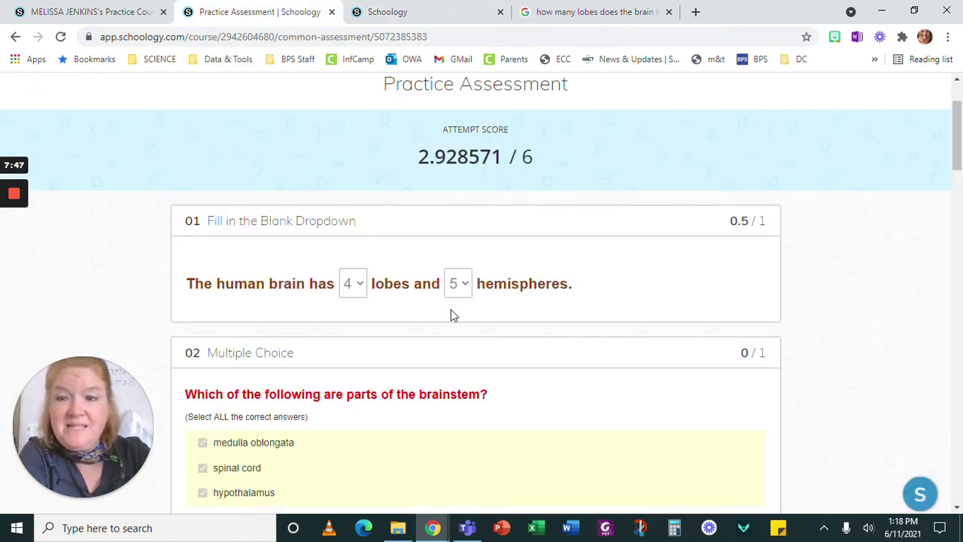
{"action": "left_click", "coordinate": [391, 13]}
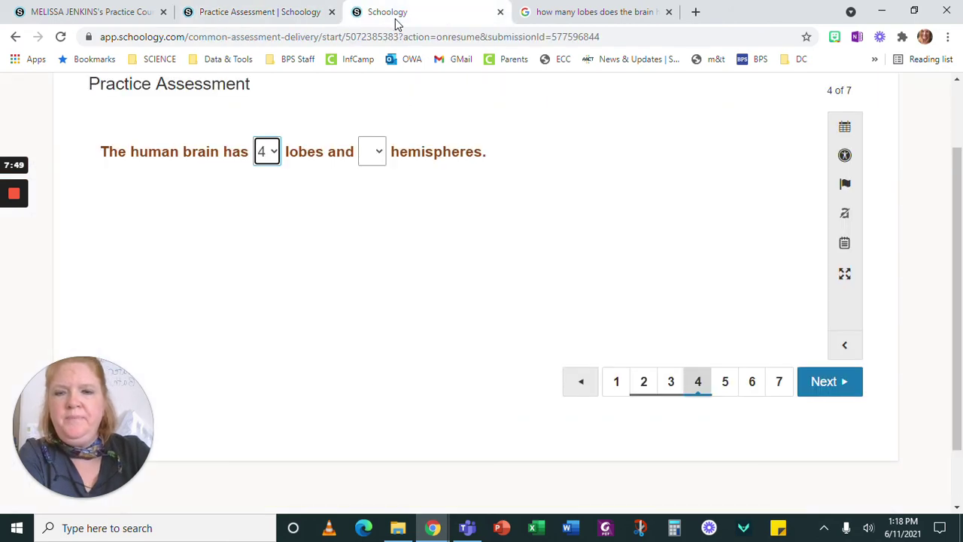
{"action": "left_click", "coordinate": [380, 154]}
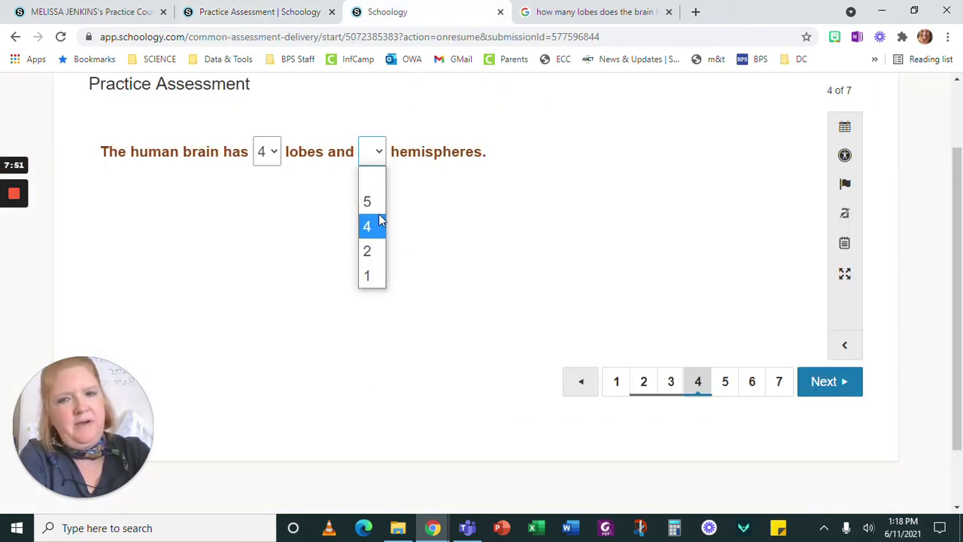
{"action": "left_click", "coordinate": [513, 80]}
Change the Google query to ask how many hemispheres the brain has and scroll the results.
{"action": "left_click", "coordinate": [560, 12]}
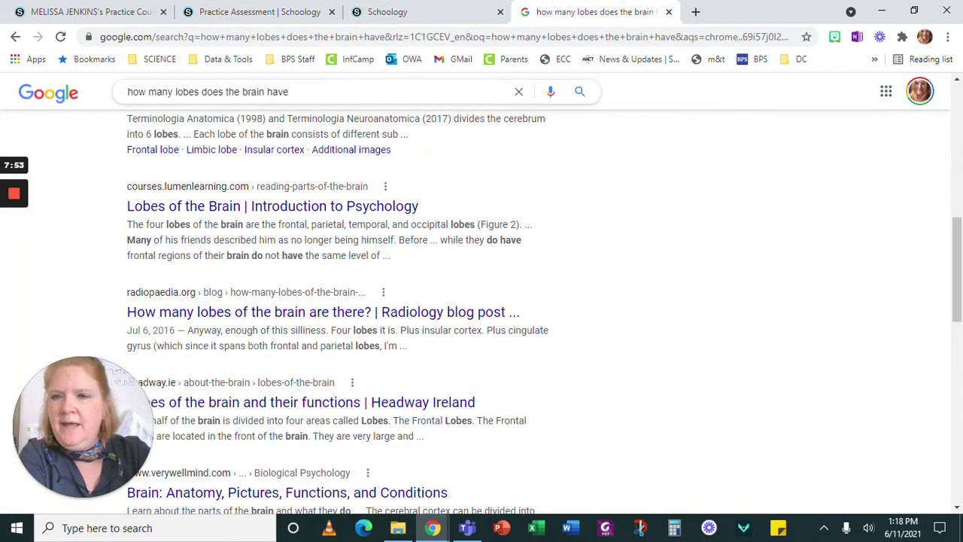
{"action": "double_click", "coordinate": [187, 91]}
{"action": "type", "text": "hem"}
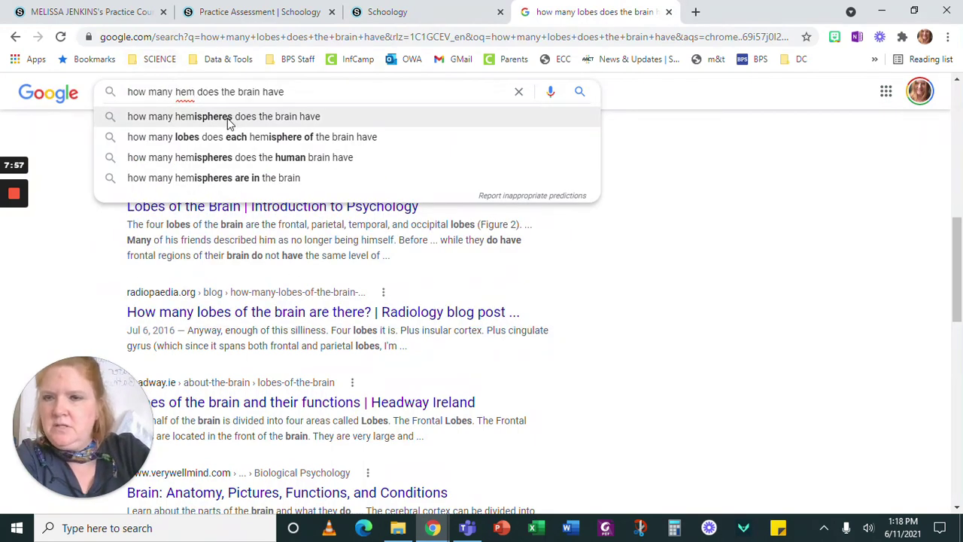
{"action": "left_click", "coordinate": [228, 119]}
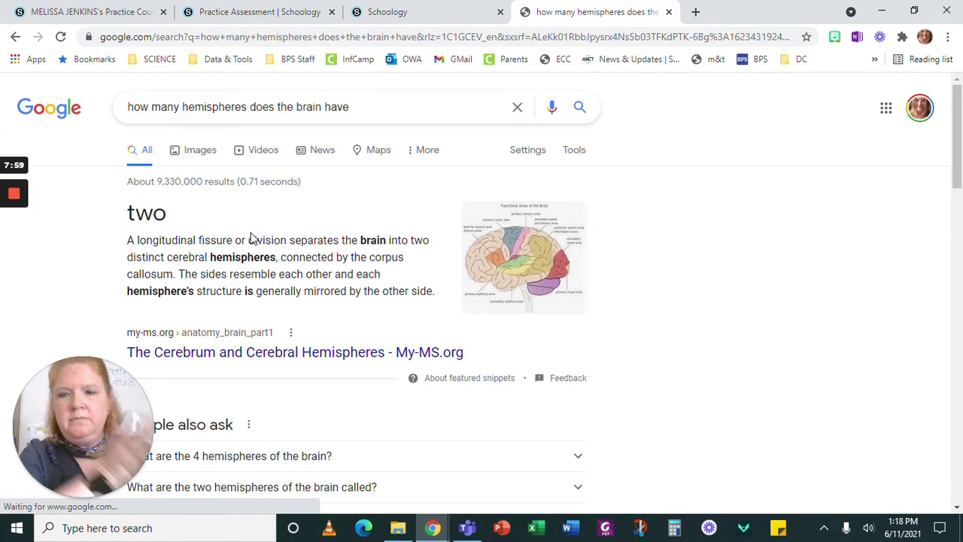
{"action": "scroll", "coordinate": [394, 338], "scroll_direction": "down", "scroll_amount": 6}
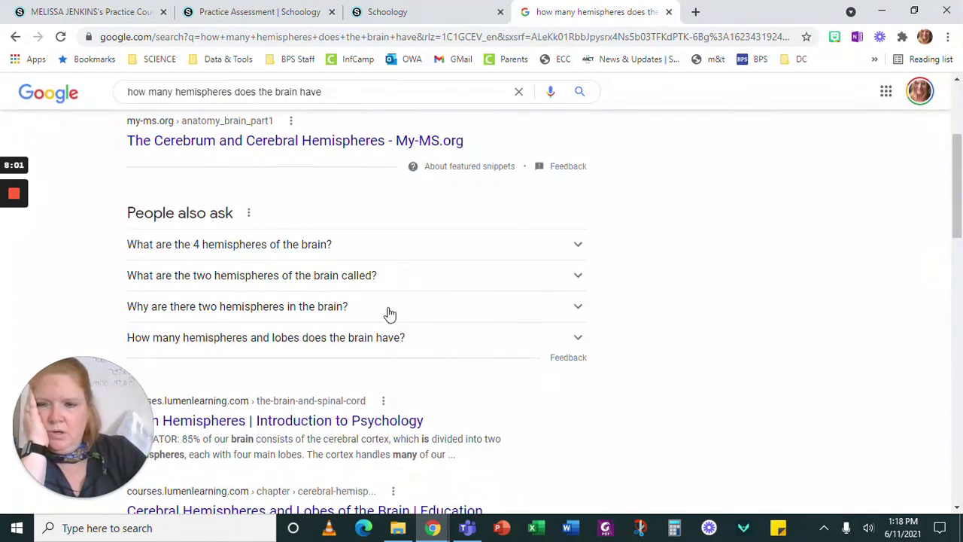
{"action": "scroll", "coordinate": [243, 254], "scroll_direction": "down", "scroll_amount": 2}
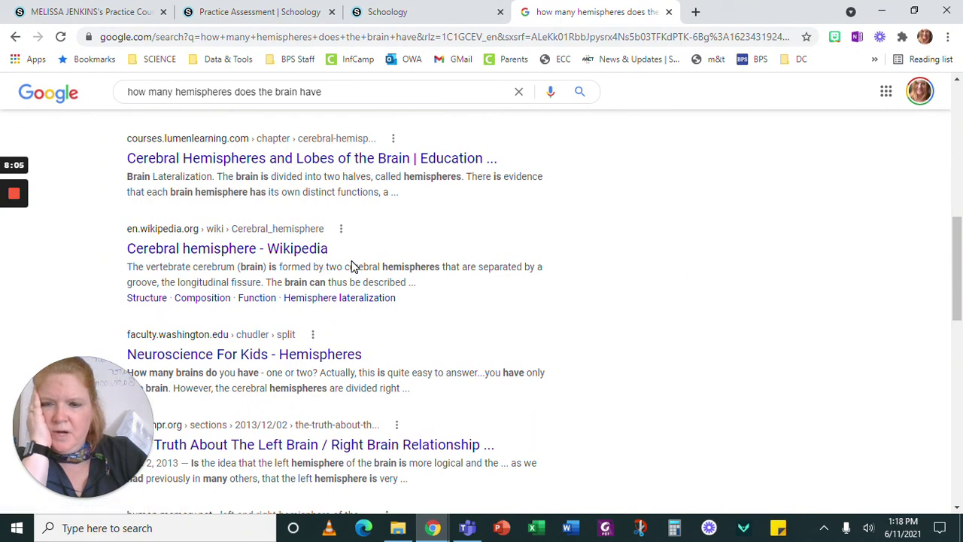
{"action": "scroll", "coordinate": [354, 267], "scroll_direction": "down", "scroll_amount": 2}
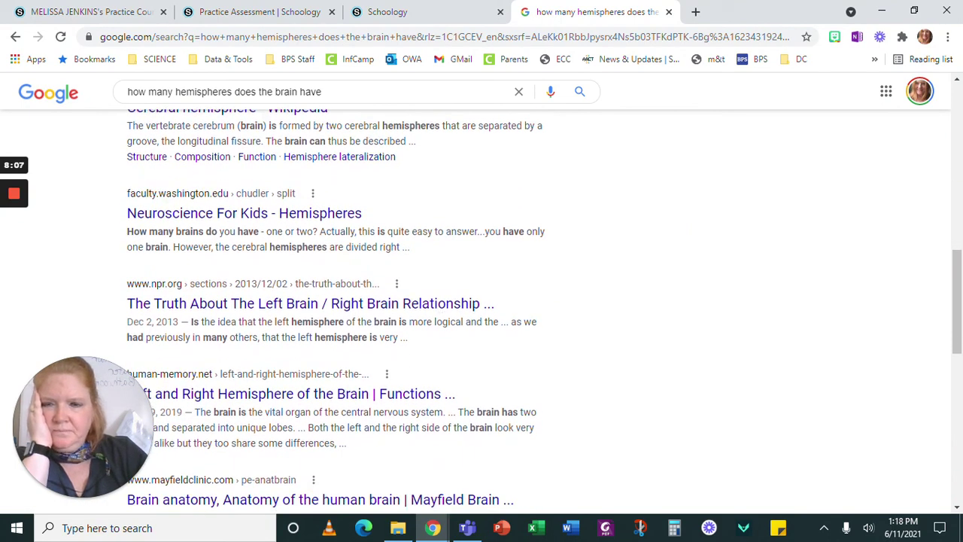
{"action": "scroll", "coordinate": [481, 301], "scroll_direction": "down", "scroll_amount": 2}
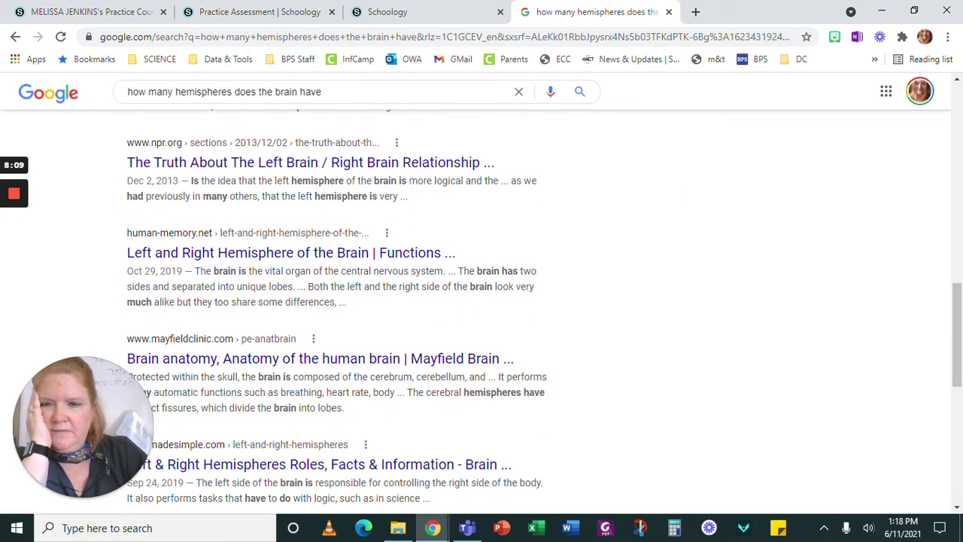
Select 2 as the number of hemispheres and advance to question 5.
{"action": "left_click", "coordinate": [419, 11]}
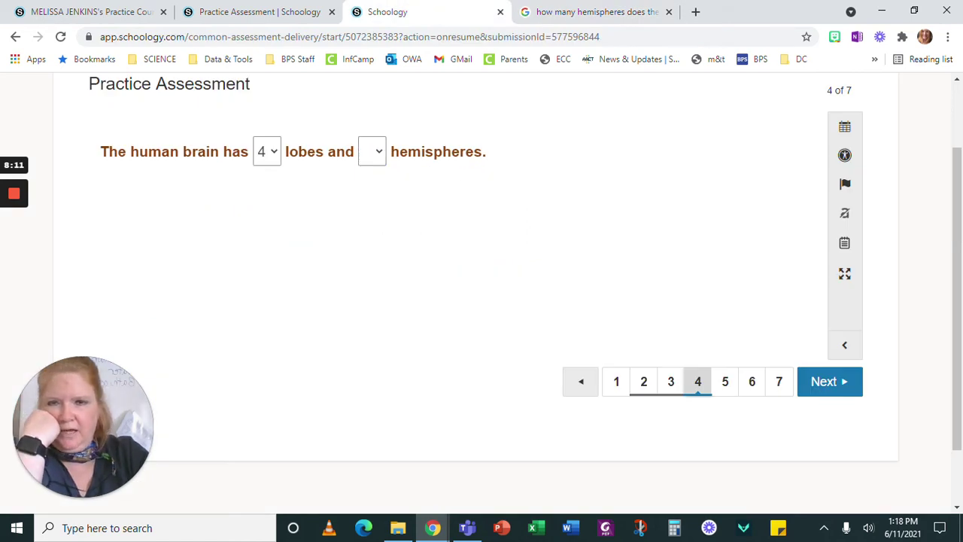
{"action": "left_click", "coordinate": [372, 152]}
{"action": "left_click", "coordinate": [370, 249]}
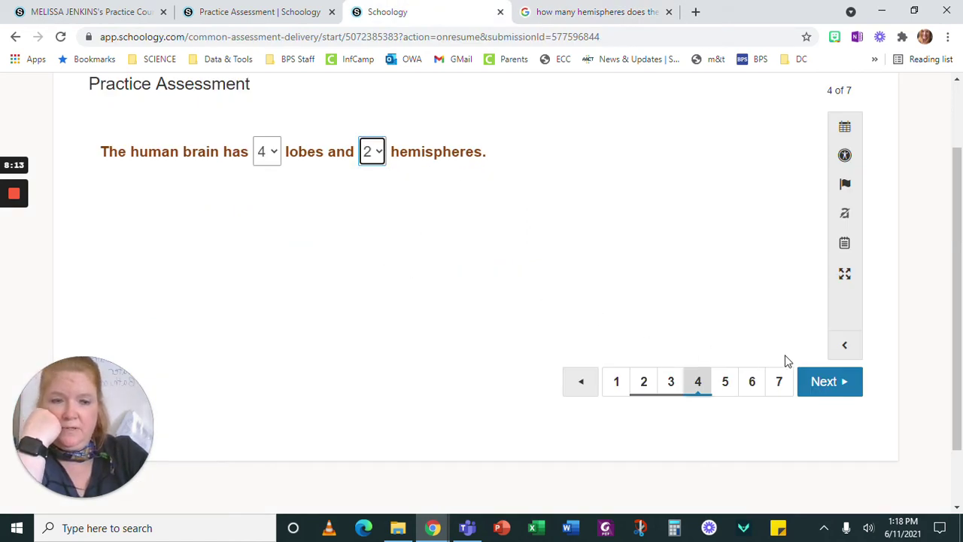
{"action": "left_click", "coordinate": [828, 381]}
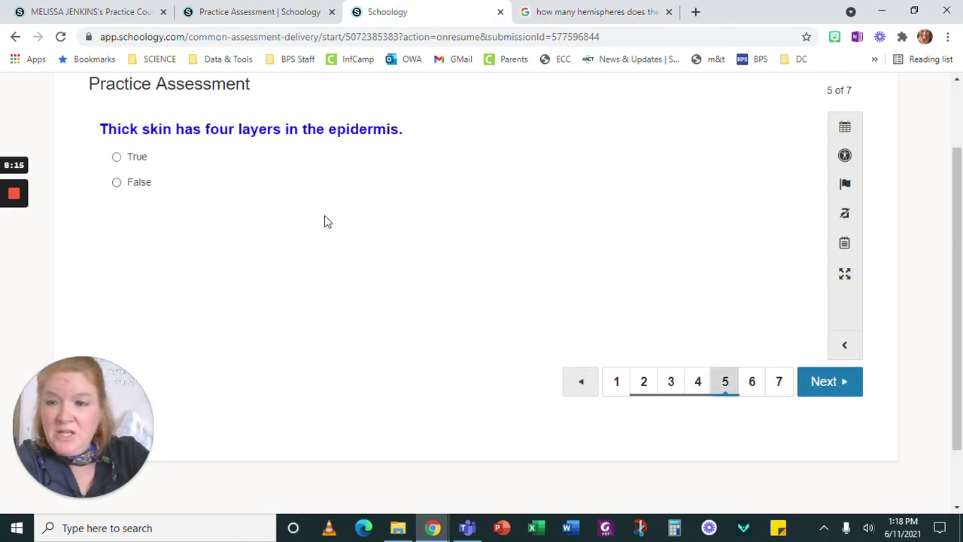
Review the previous attempt's results, then answer False to the thick-skin statement and advance.
{"action": "left_click", "coordinate": [243, 21]}
{"action": "scroll", "coordinate": [519, 339], "scroll_direction": "down", "scroll_amount": 15}
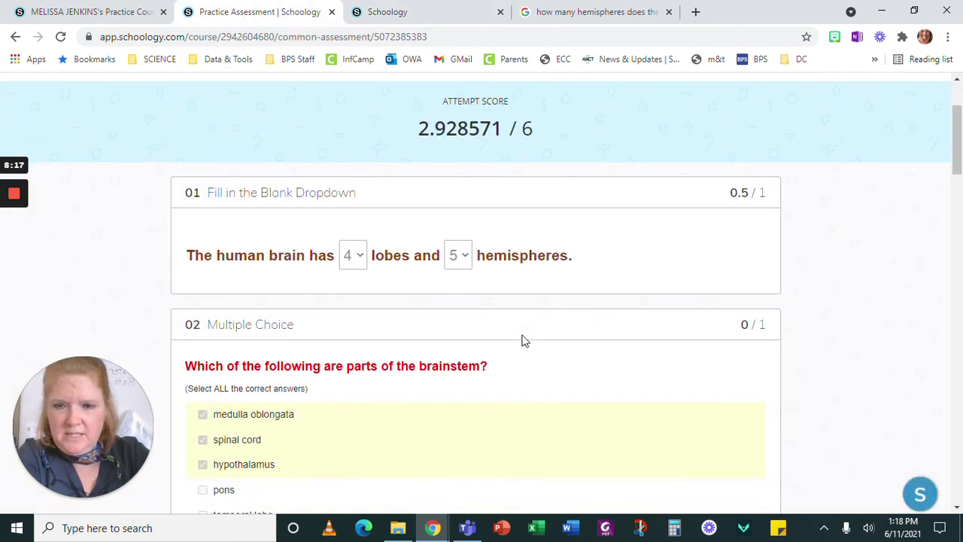
{"action": "left_click", "coordinate": [436, 10]}
{"action": "left_click", "coordinate": [117, 183]}
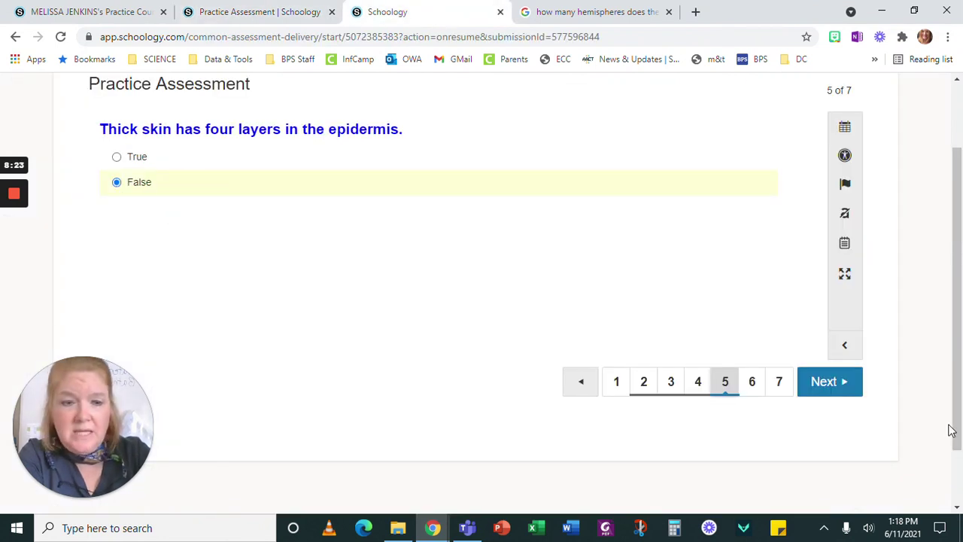
{"action": "left_click", "coordinate": [828, 390]}
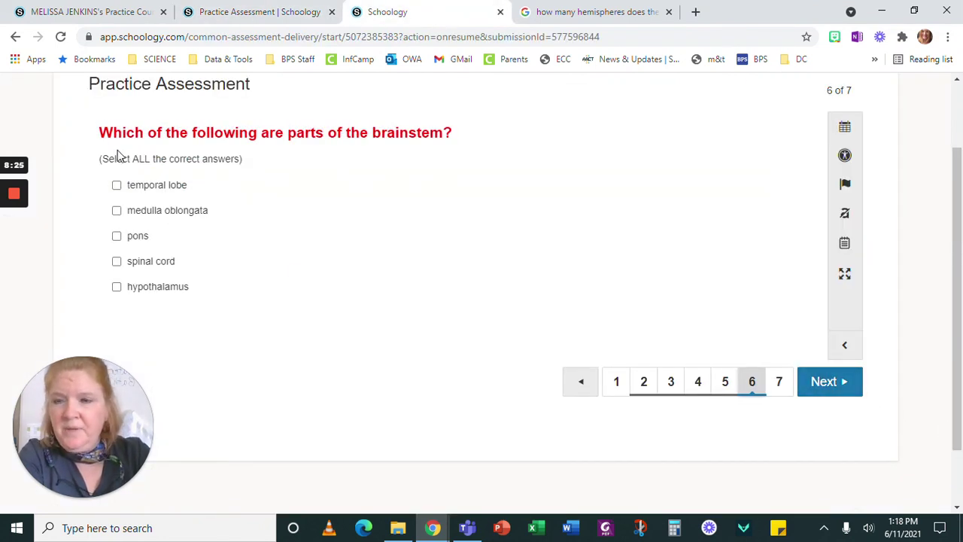